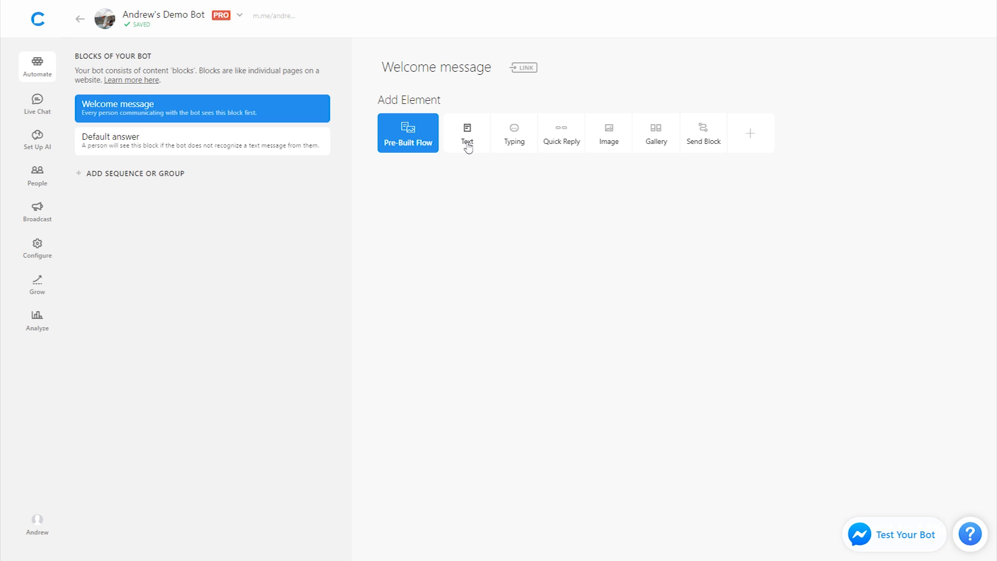
Add a text element to the Welcome message block asking "Are you a UK resident?"
left_click(467, 147)
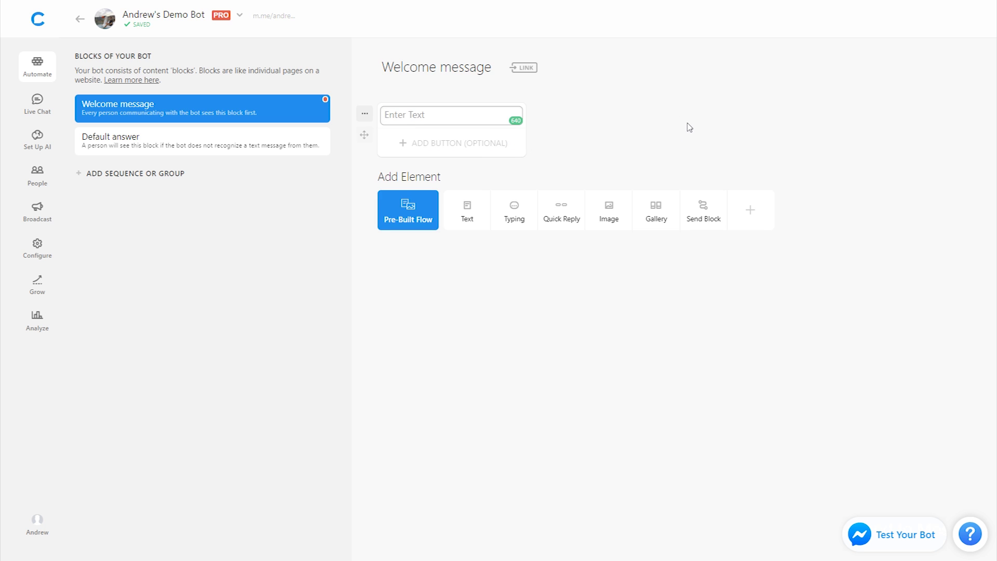
type("H")
key("BackSpace")
type("Are you a UK resident?")
left_click(689, 128)
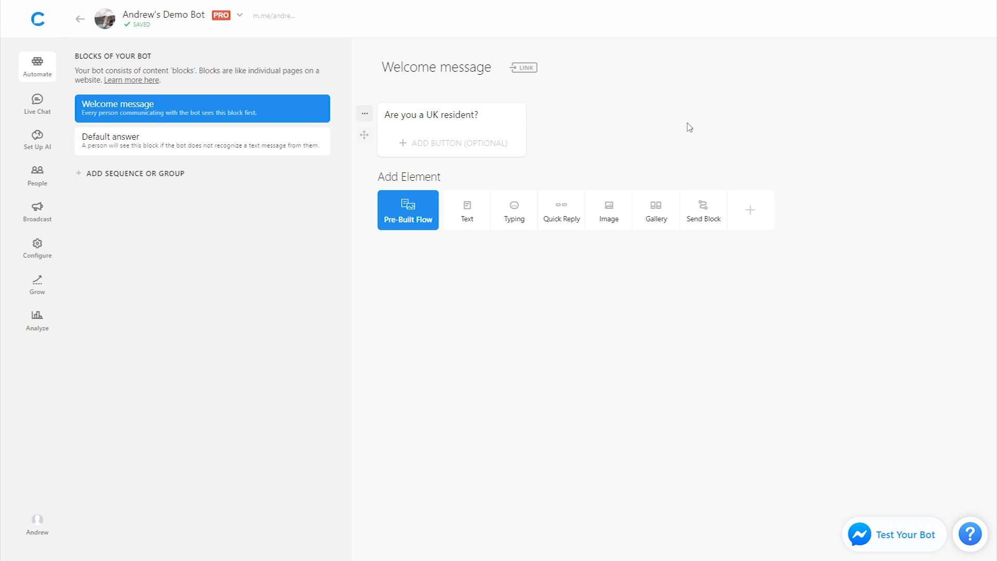
Add "Yes" and "No" quick replies below the UK resident question
left_click(569, 217)
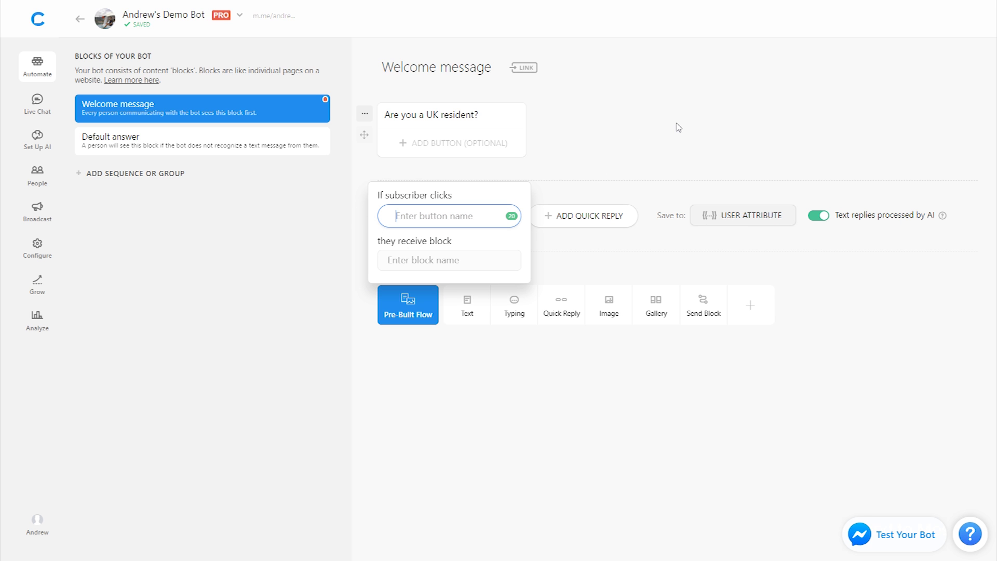
type("Yes")
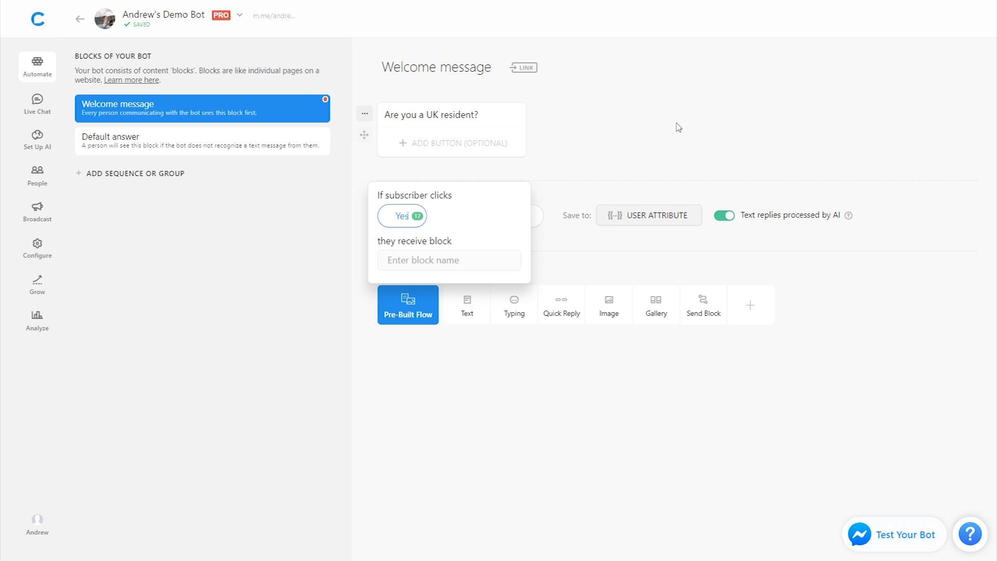
left_click(538, 222)
type("No")
left_click(698, 137)
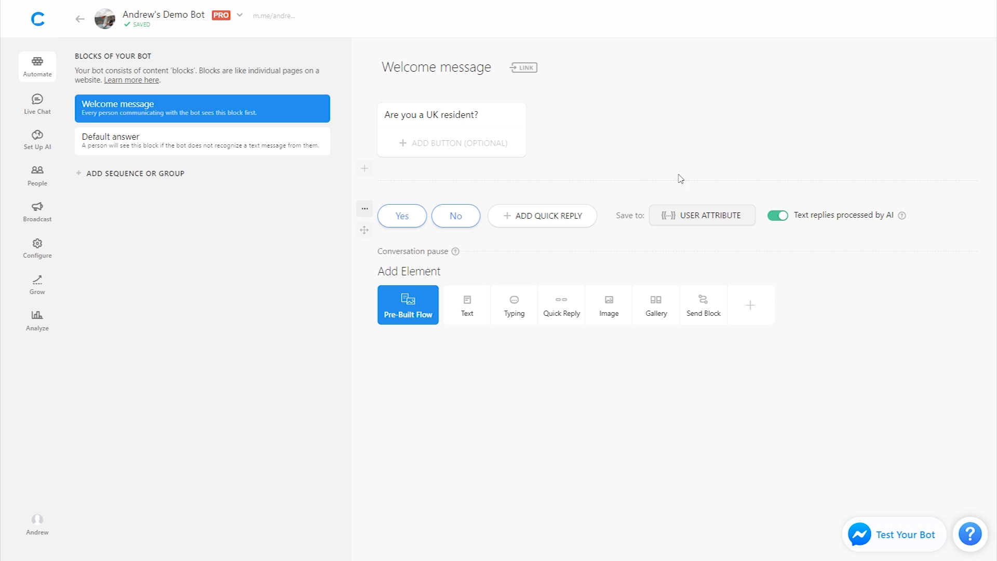
Link the "No" quick reply to a new block named "Disqualified - Not Resident"
left_click(455, 216)
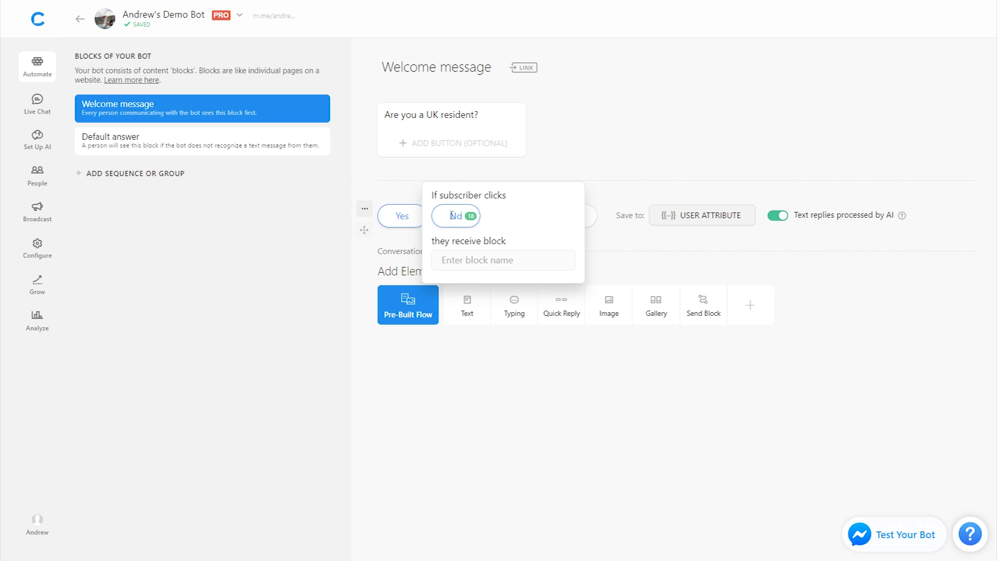
left_click(472, 254)
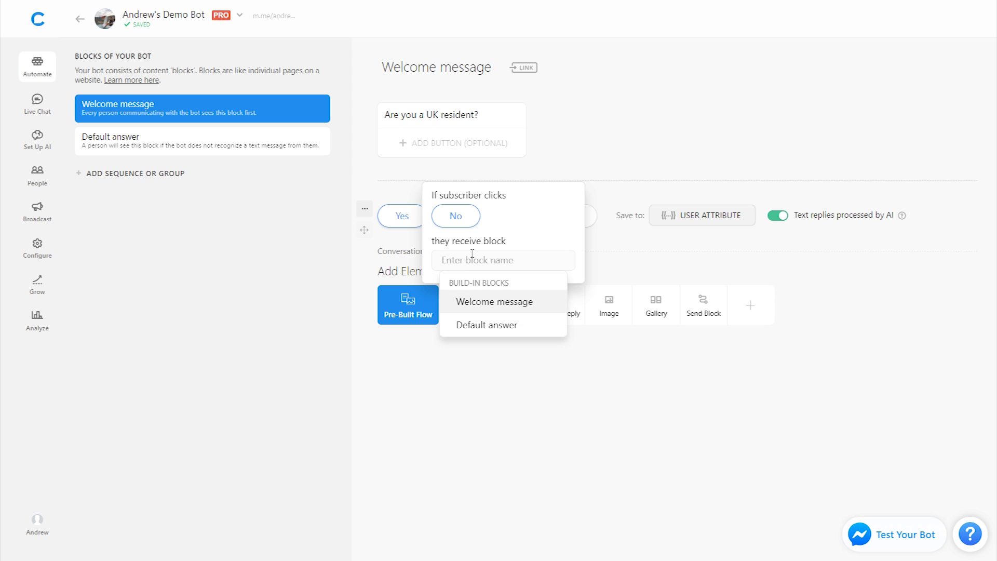
type("Disqualifi")
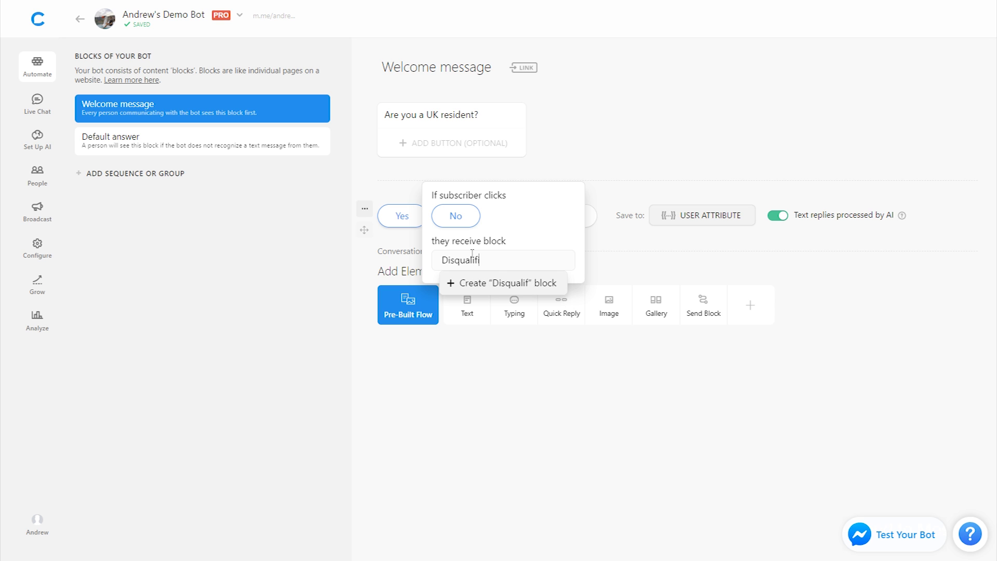
type("ed - Not Resident")
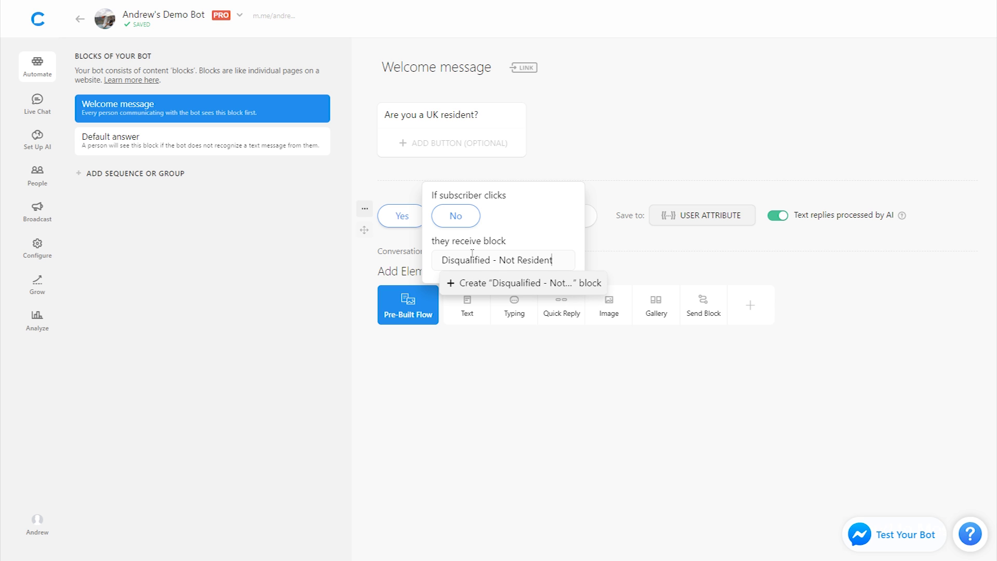
left_click(487, 282)
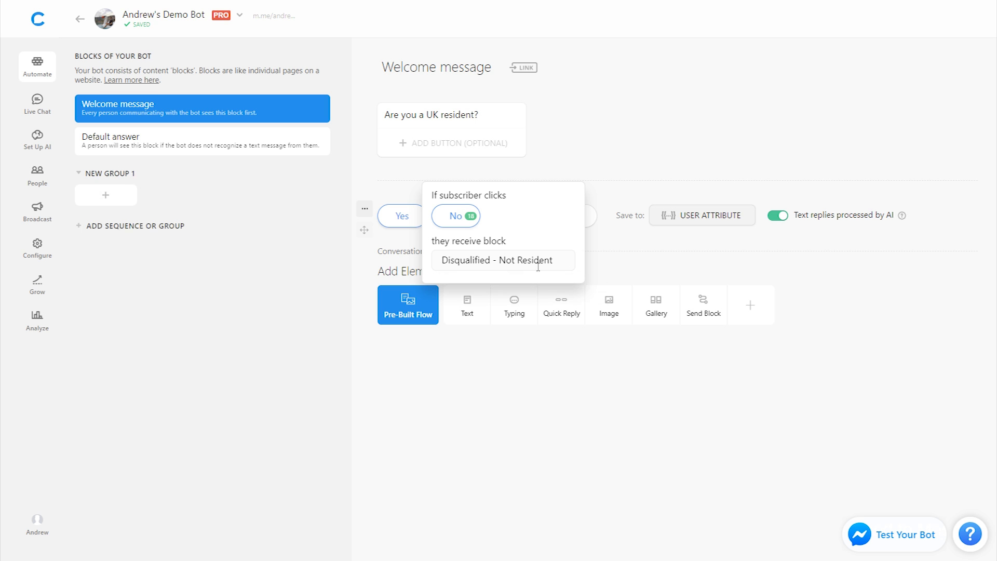
left_click(507, 325)
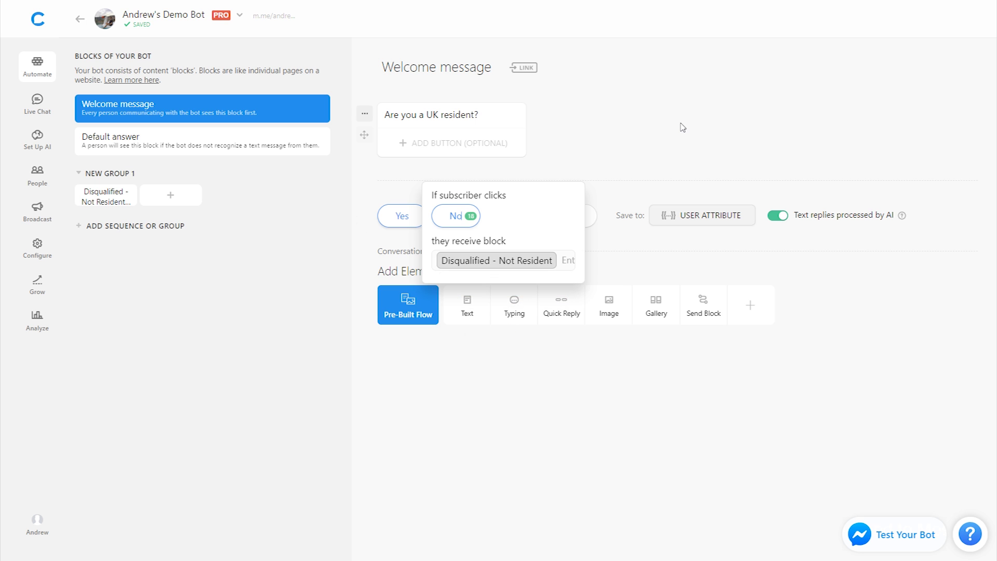
left_click(682, 127)
Add the text "Sorry, you must be a UK resident to qualify." to the "Disqualified - Not Resident" block
left_click(107, 197)
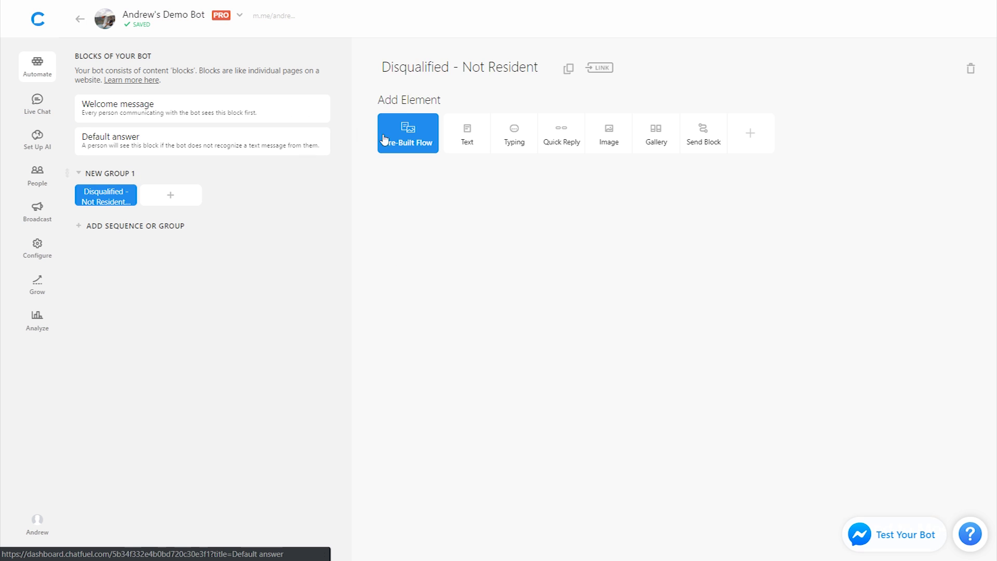
left_click(464, 133)
type("Sorry, you m")
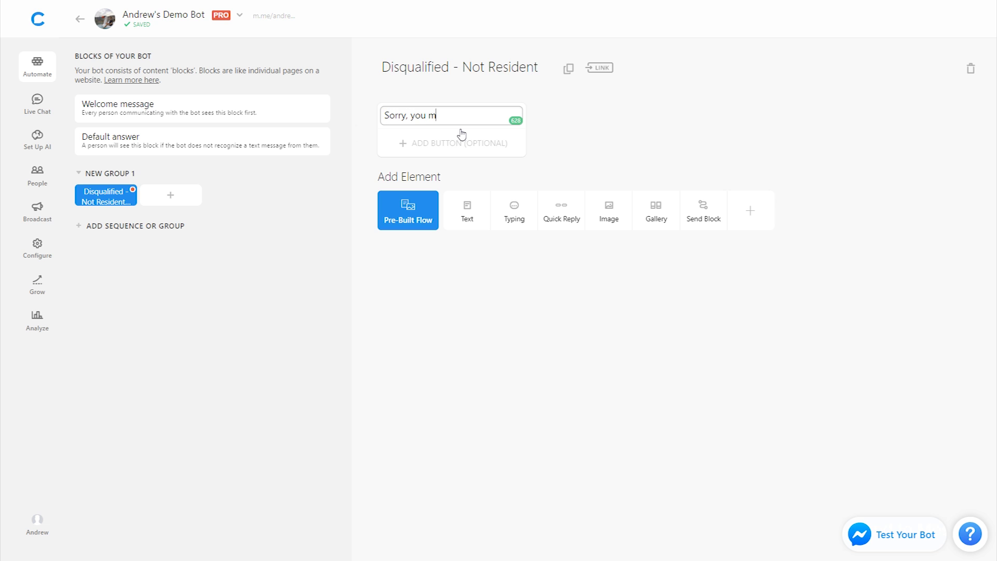
type("ust be a UK resident")
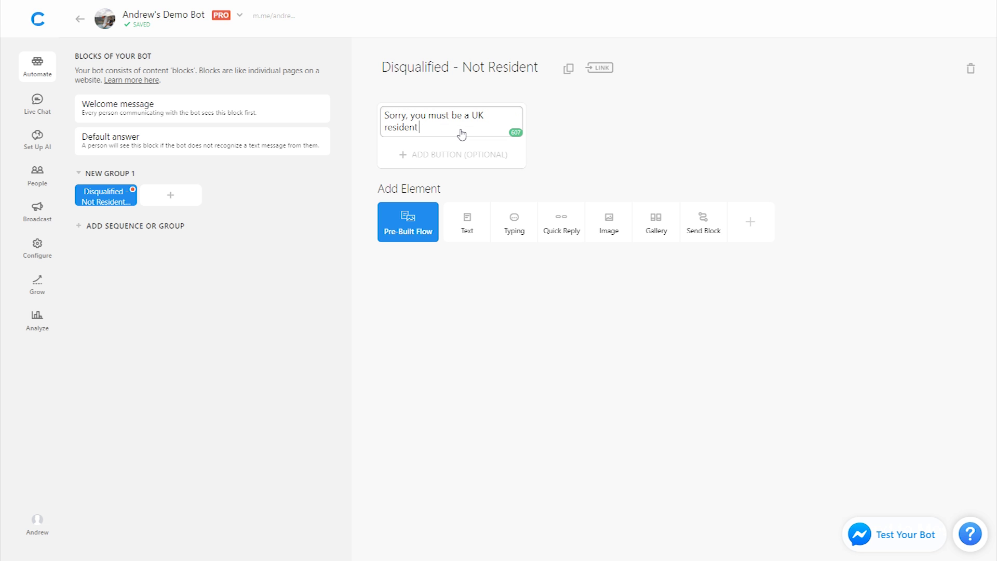
type(" to qualify.")
left_click(635, 150)
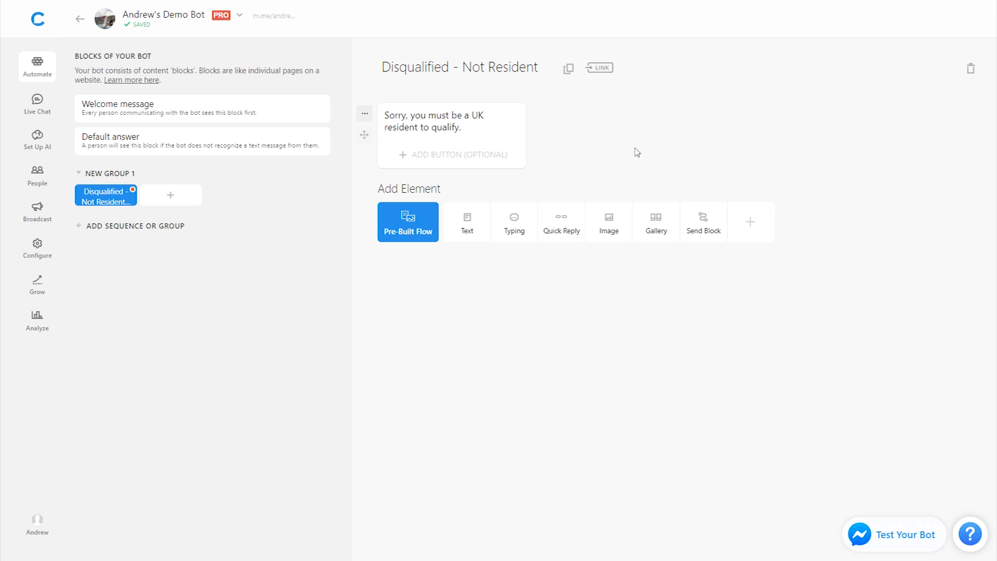
Rename the block group containing the "Disqualified - Not Resident" block to "Disqualified"
left_click(120, 172)
key("ctrl+a")
type("Disqualified")
key("Return")
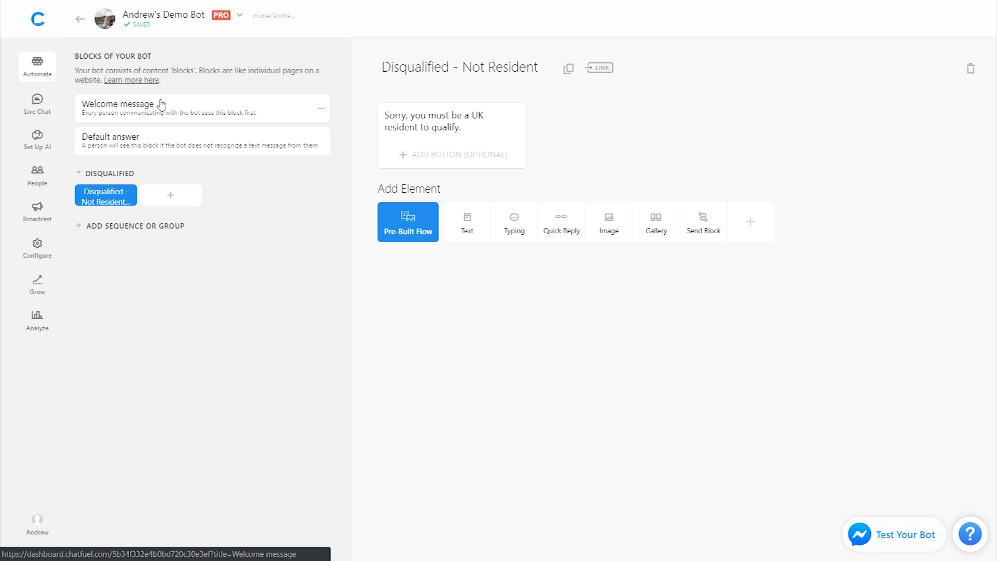
Add a User Input plugin to the Welcome message block asking "How many UCAS points do you have?"
left_click(189, 121)
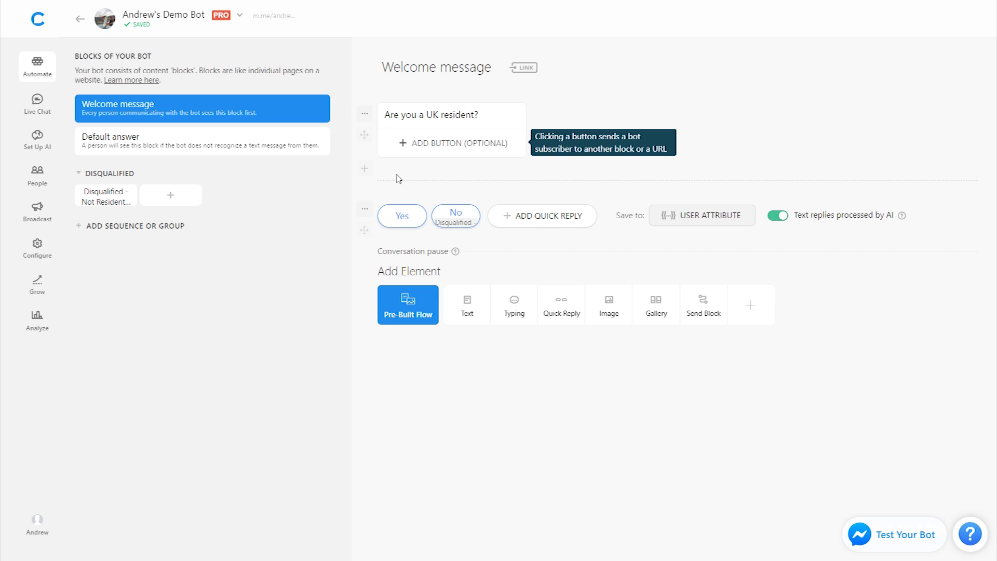
left_click(751, 308)
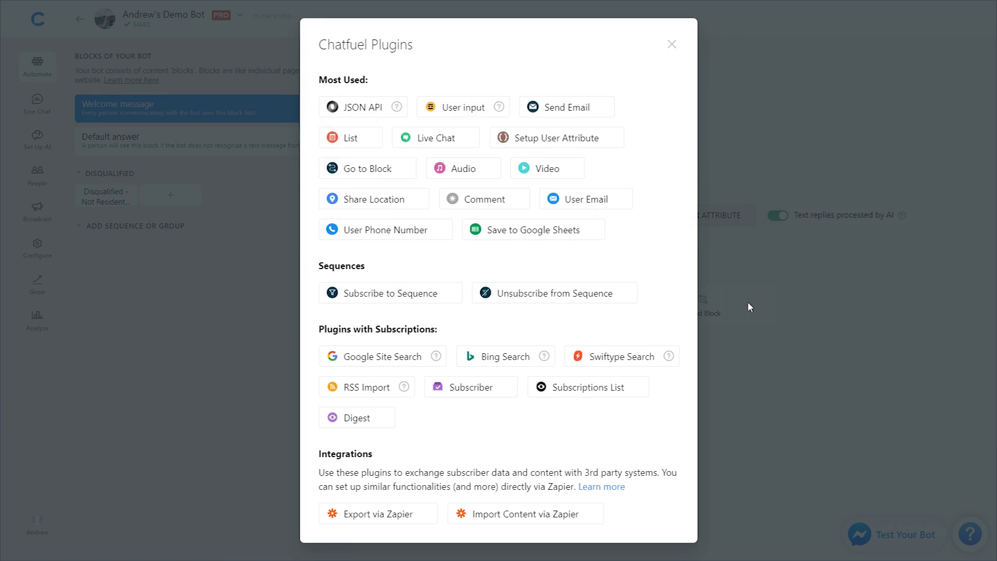
left_click(477, 113)
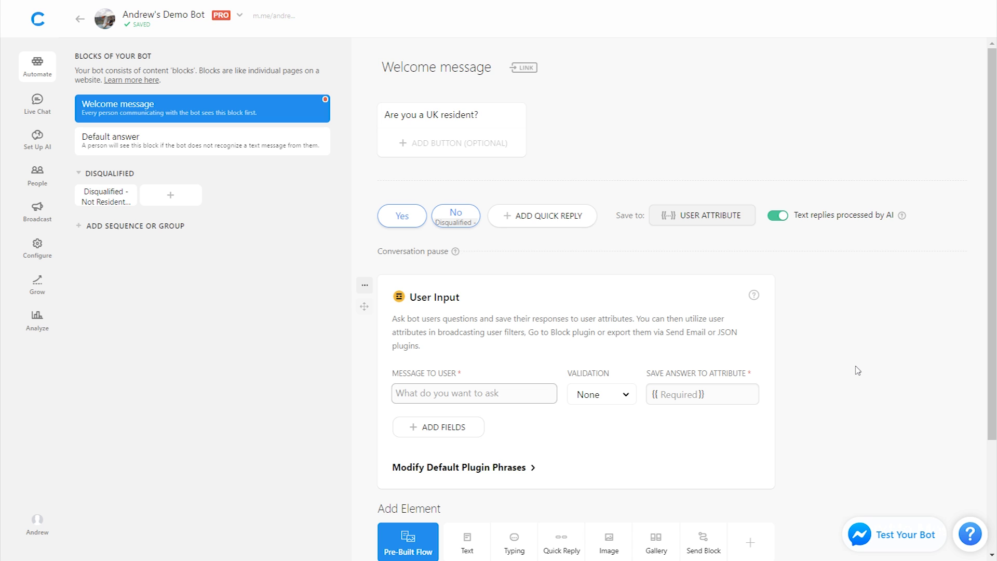
type("How many UCAS points do you have")
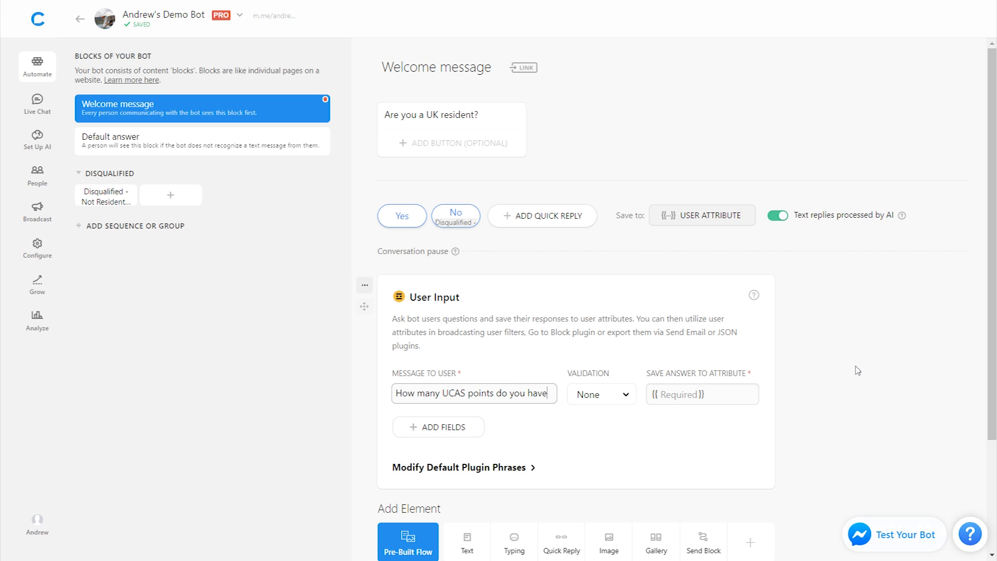
type("?")
left_click(869, 439)
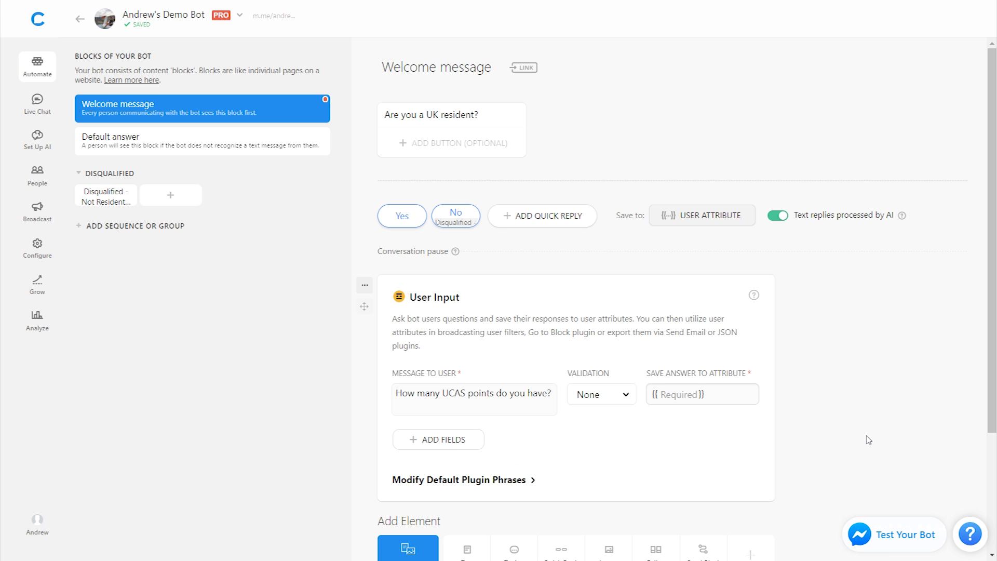
Set the UCAS question's validation to Number and save its answer to the attribute "ucas"
left_click(597, 395)
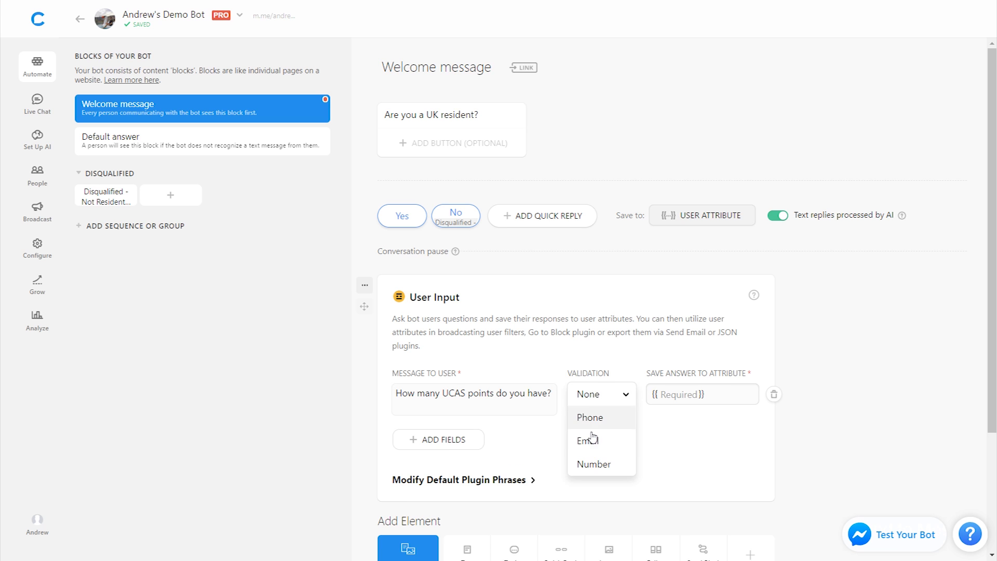
left_click(595, 464)
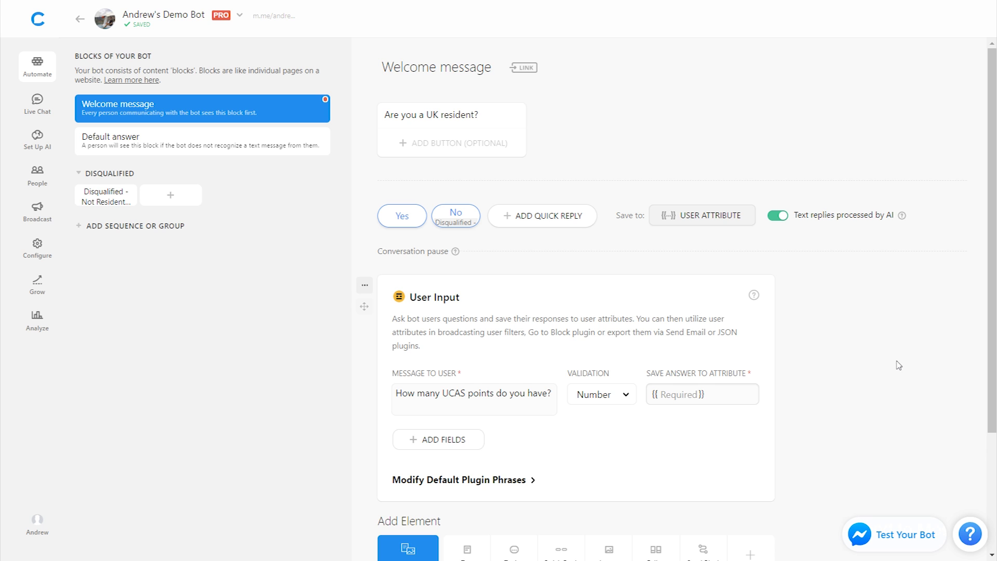
left_click(728, 393)
type("ucas")
key("Return")
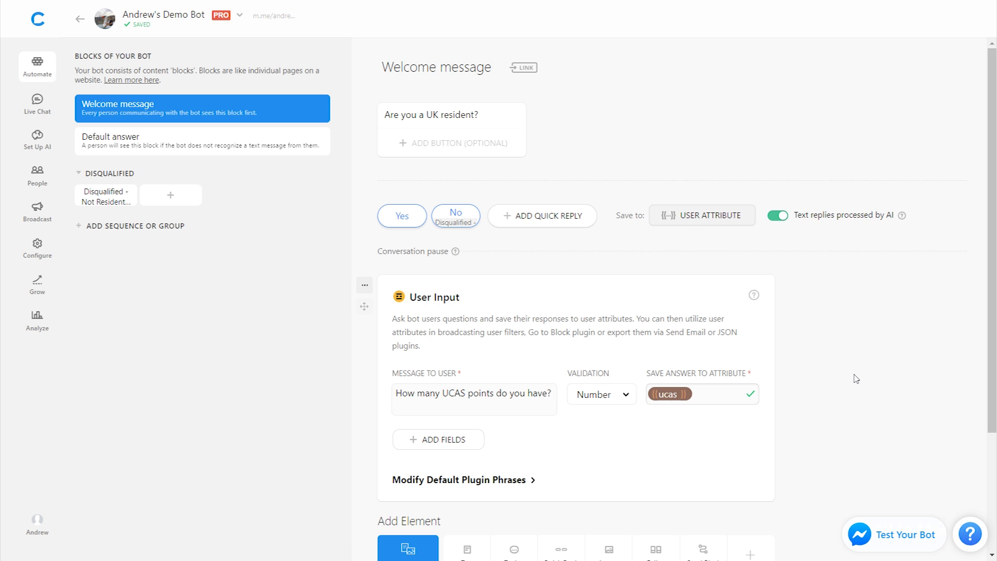
Add a Send Block element below the User Input and restrict it to subscribers whose "ucas" attribute is less than 300
scroll(857, 379, "down", 1)
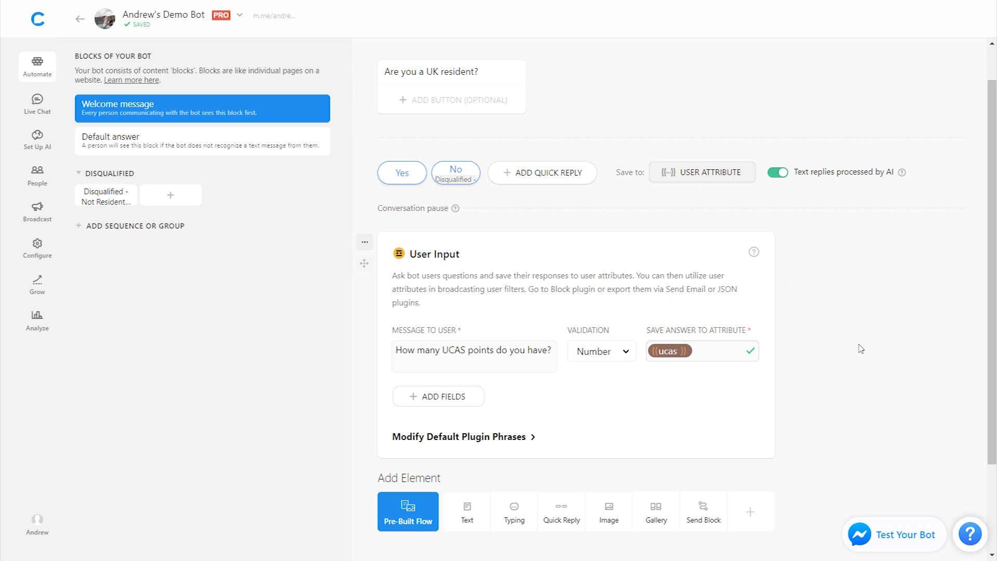
scroll(861, 348, "down", 2)
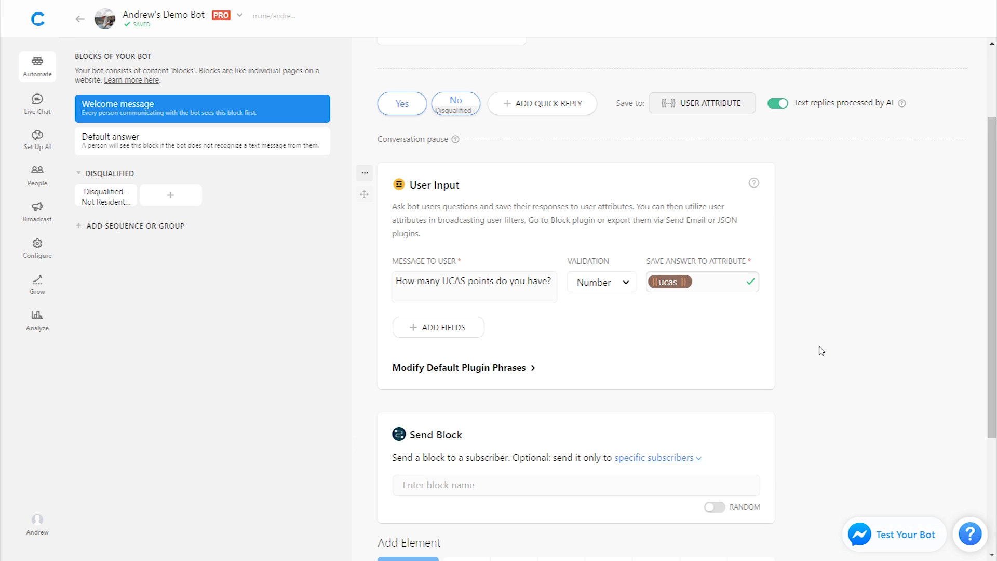
scroll(820, 350, "down", 2)
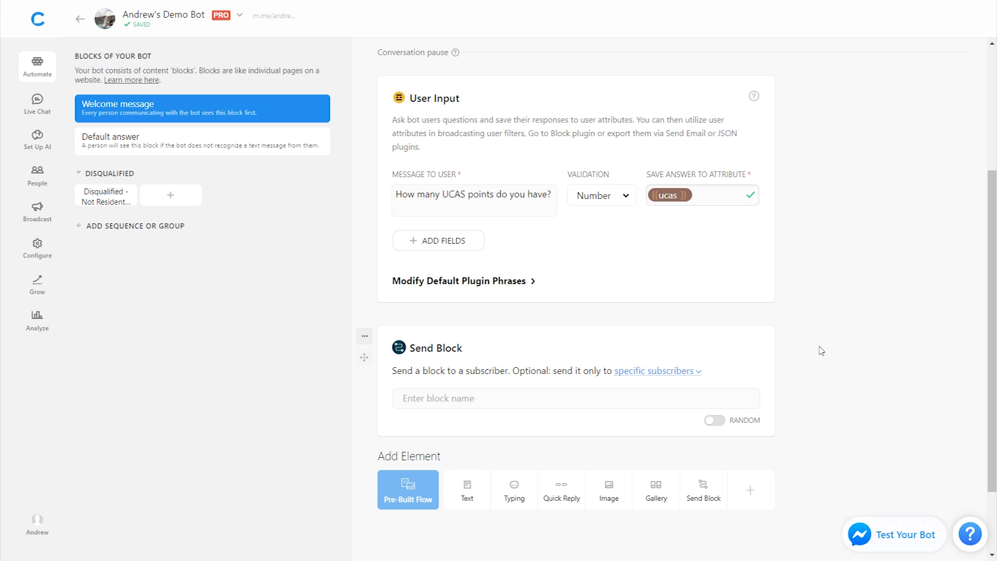
left_click(673, 372)
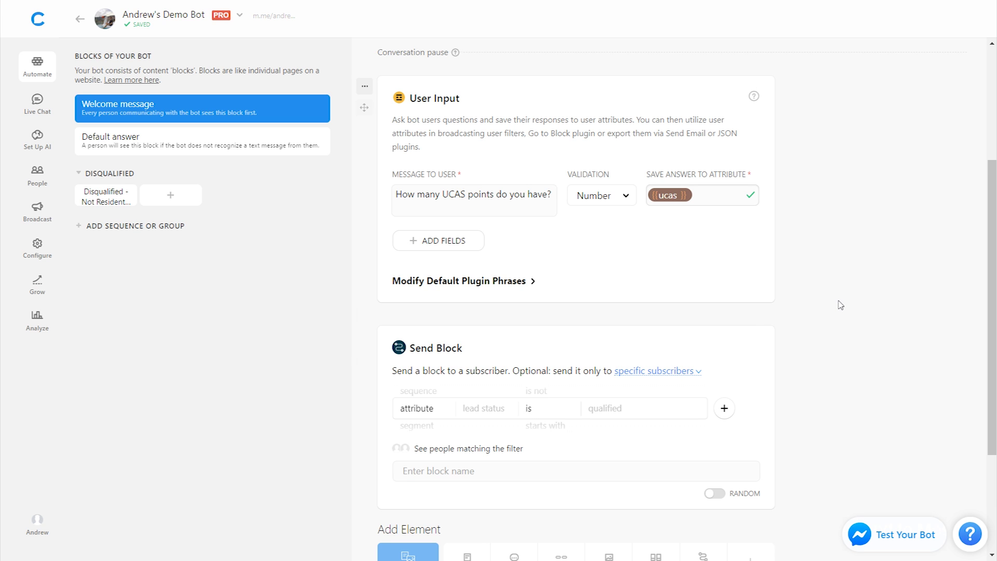
left_click(484, 410)
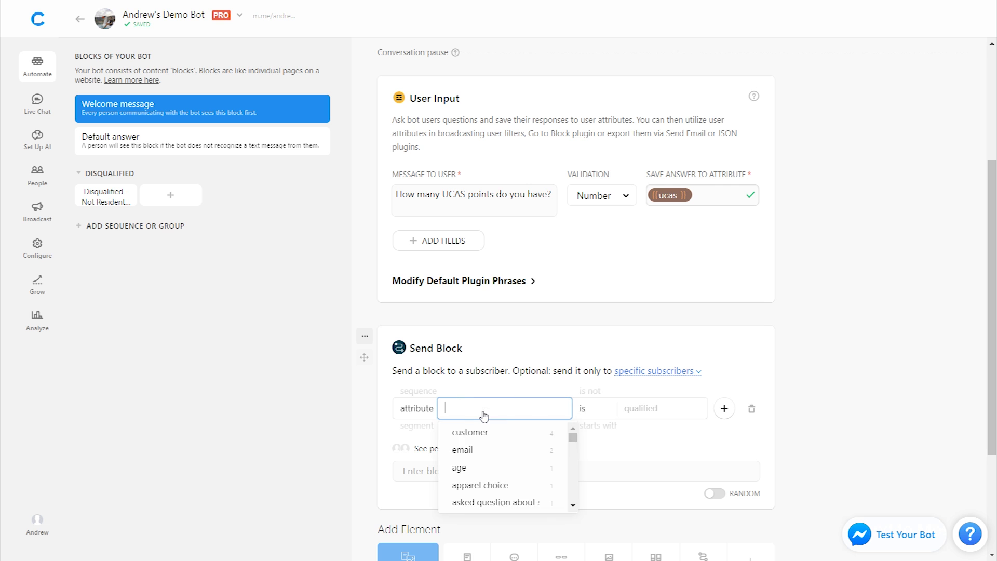
type("uc")
left_click(463, 450)
left_click(533, 410)
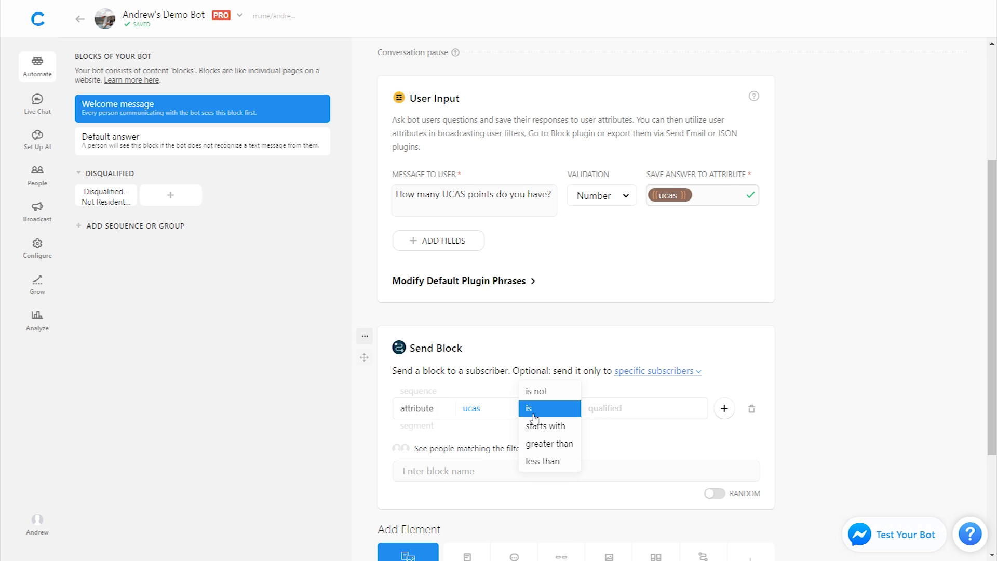
left_click(542, 462)
left_click(652, 409)
type("300")
key("Return")
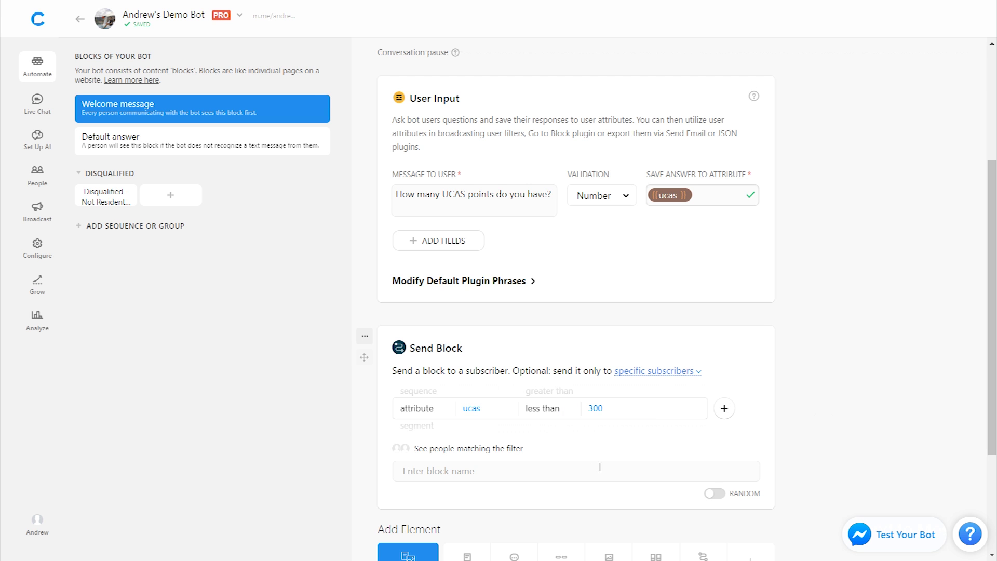
Make the Send Block element send a new block named "Disqualified - Not Enough Points"
left_click(581, 469)
type("Dis")
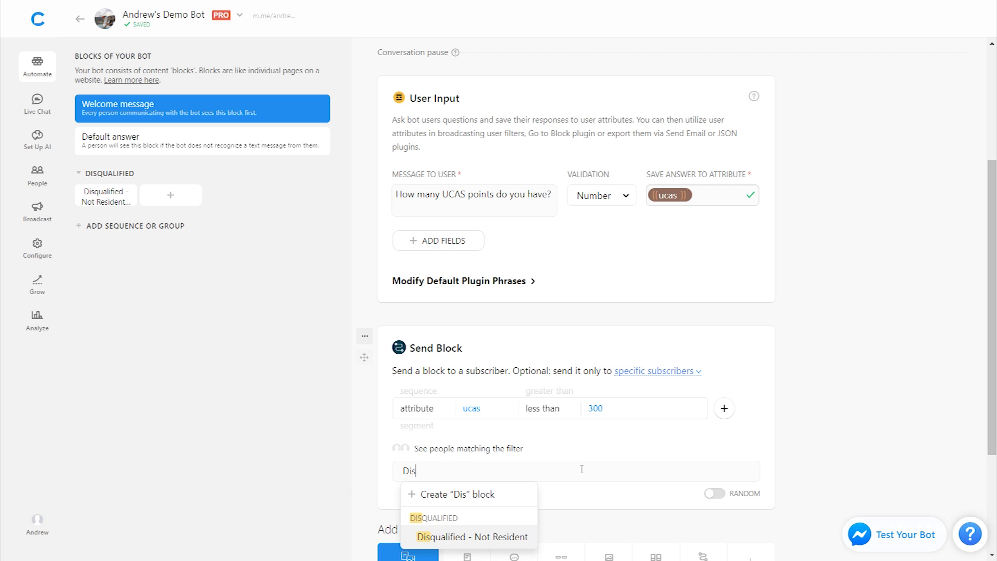
type("qualified - N")
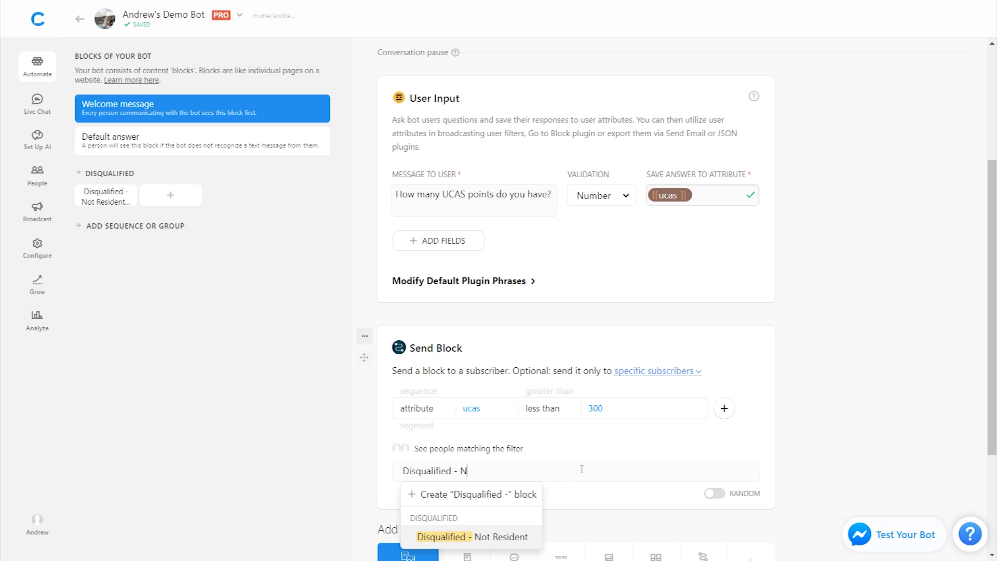
type("ot Enough Points")
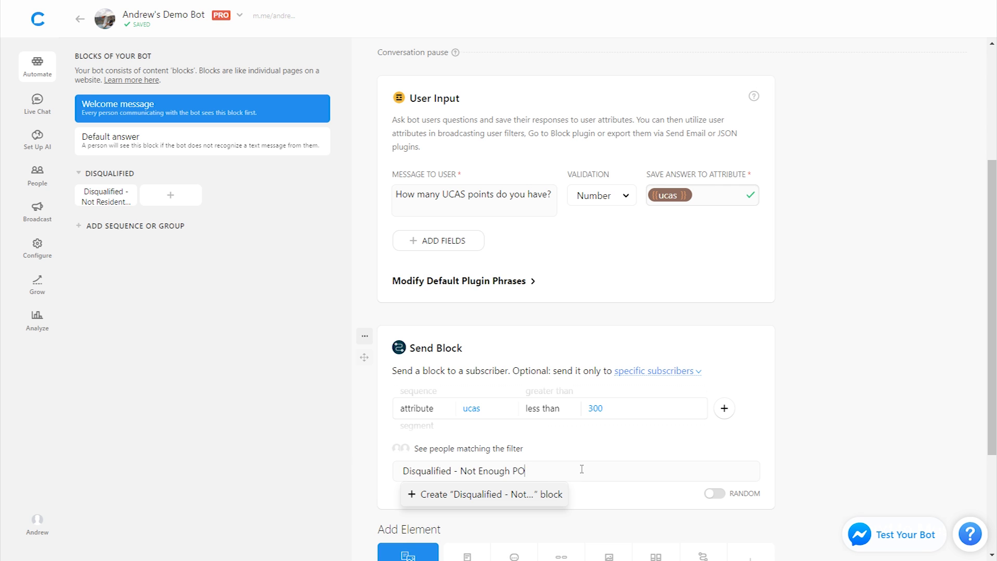
left_click(511, 494)
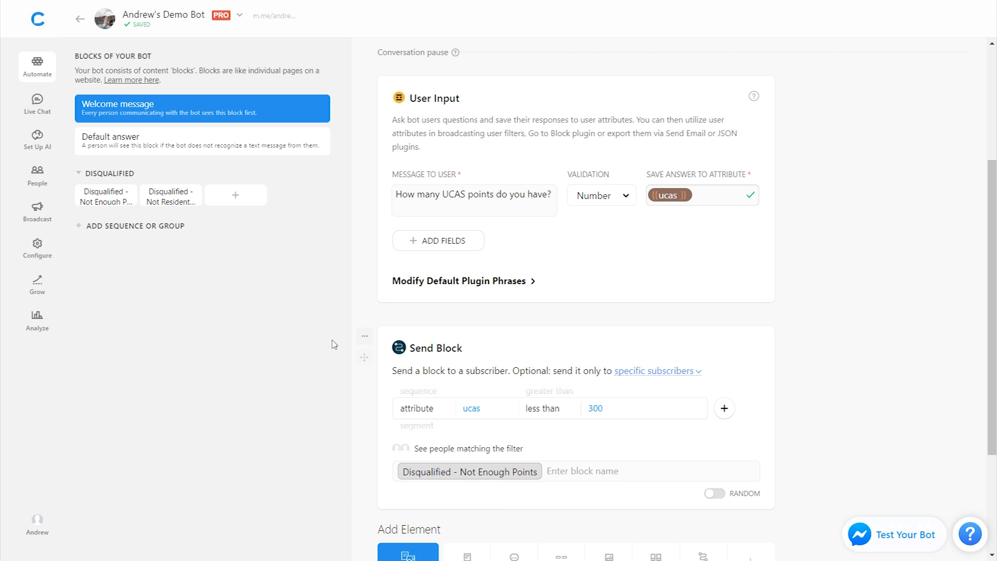
In the "Disqualified - Not Enough Points" block, add a text element reading "Sorry, you must have at least 300 UCAS points to qualify."
left_click(94, 207)
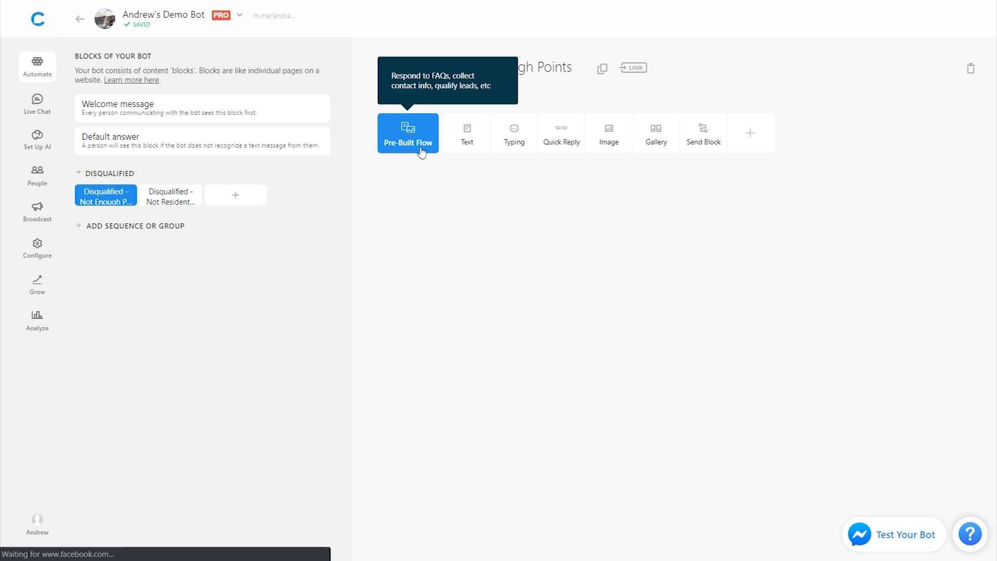
left_click(453, 149)
type("Sorry, you must")
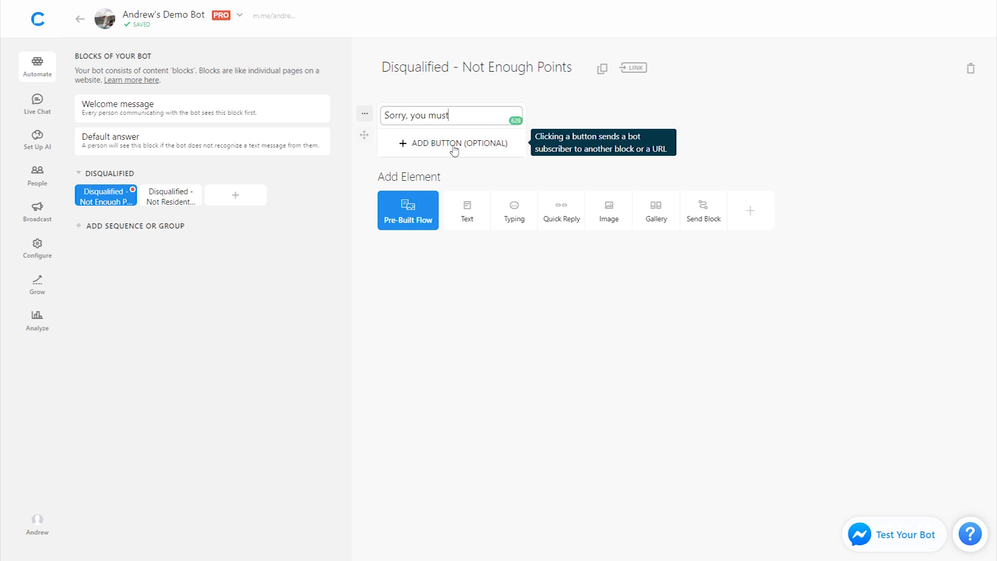
type(" have at least 300 U")
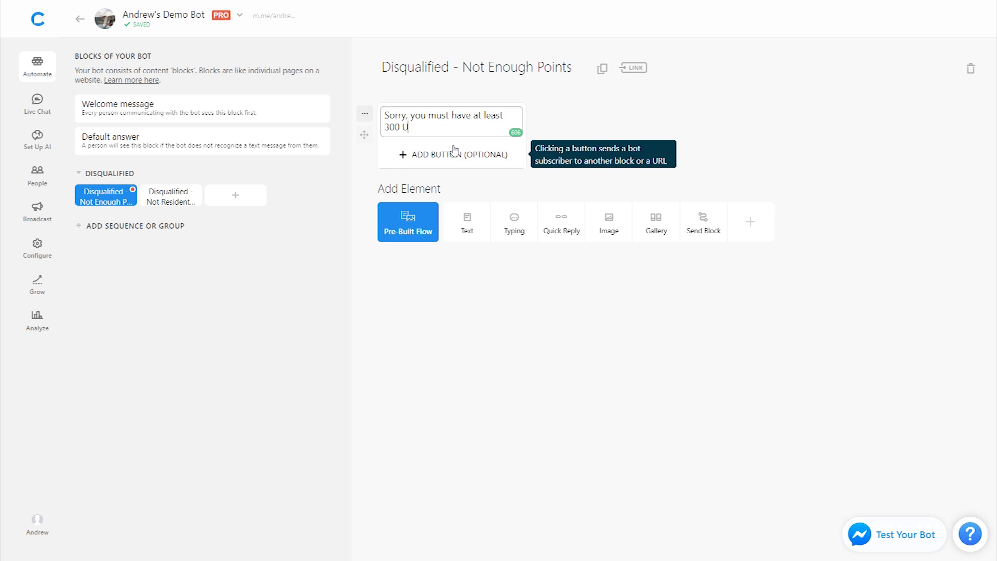
type("CAS points to qualify.")
left_click(520, 256)
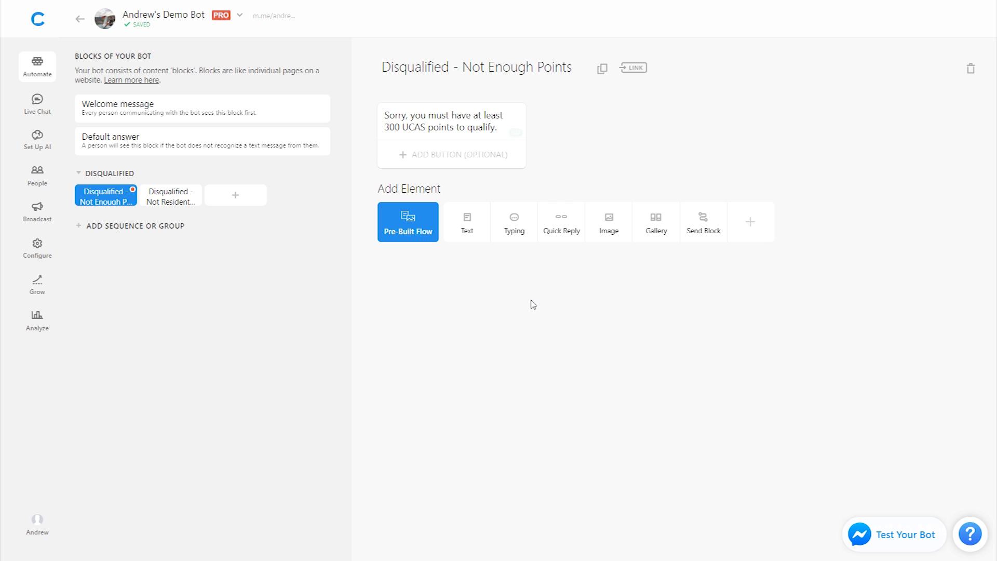
Add a User Email plugin at the end of the Welcome message block and save its answer to the attribute "email"
left_click(145, 111)
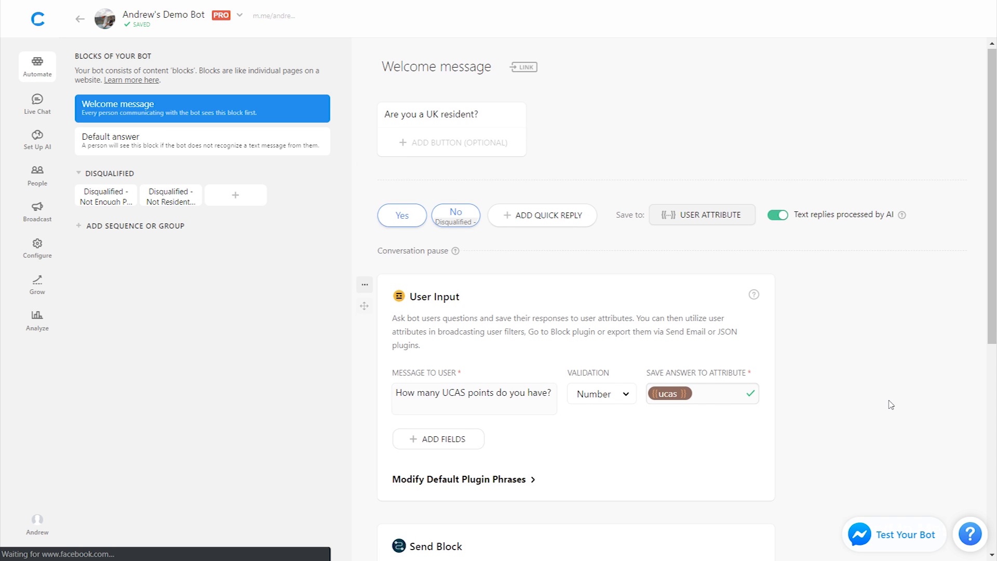
scroll(891, 405, "down", 4)
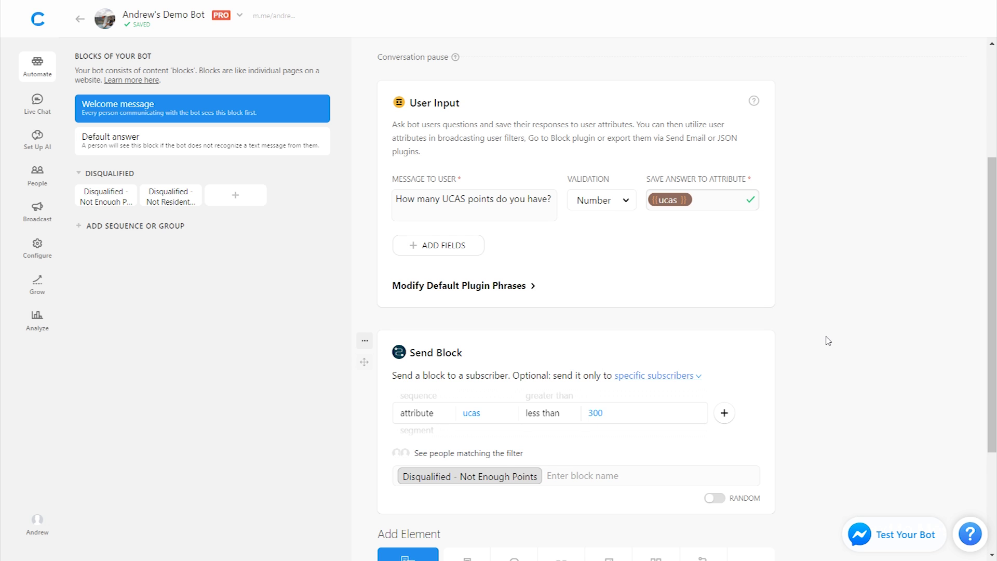
scroll(828, 341, "down", 3)
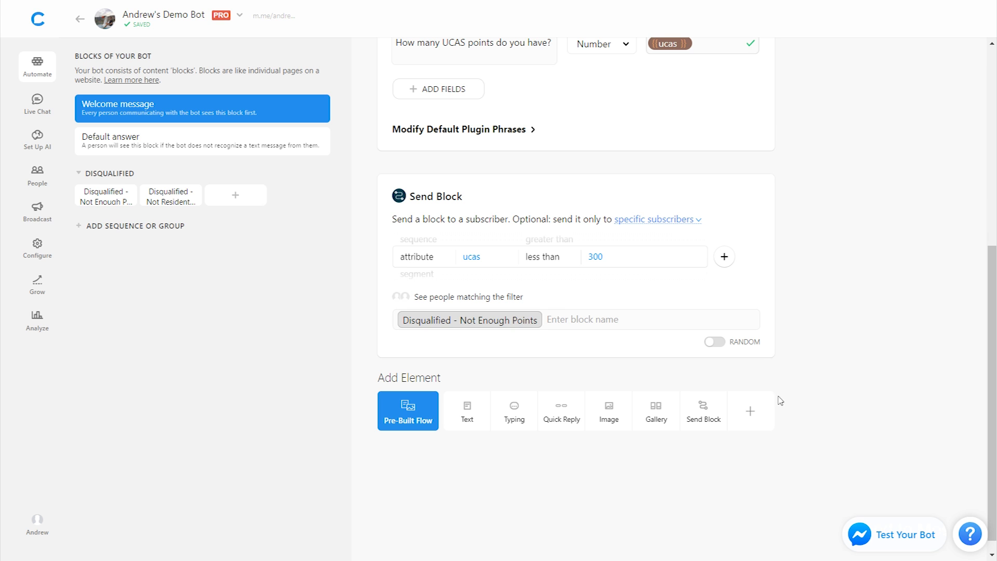
left_click(751, 412)
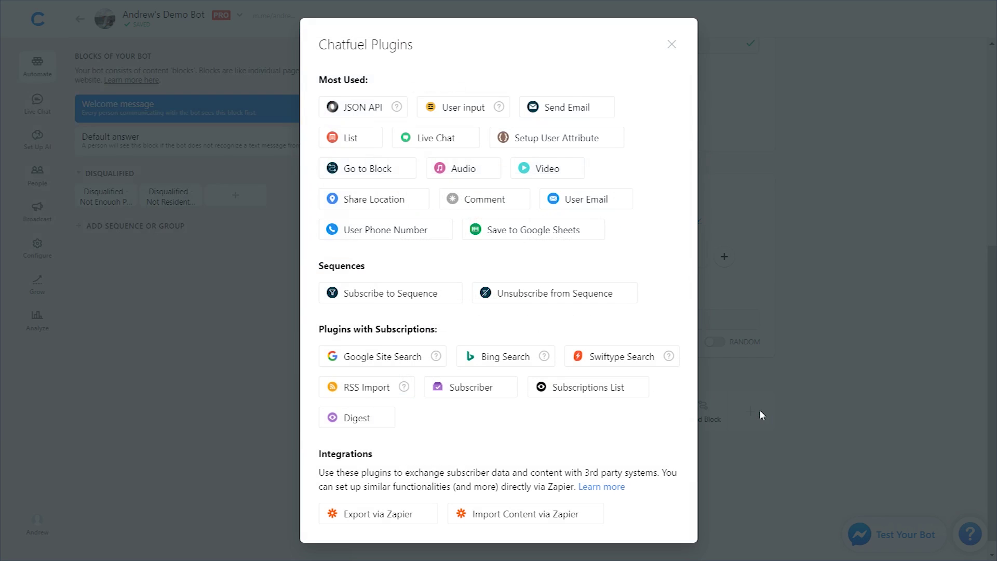
left_click(596, 207)
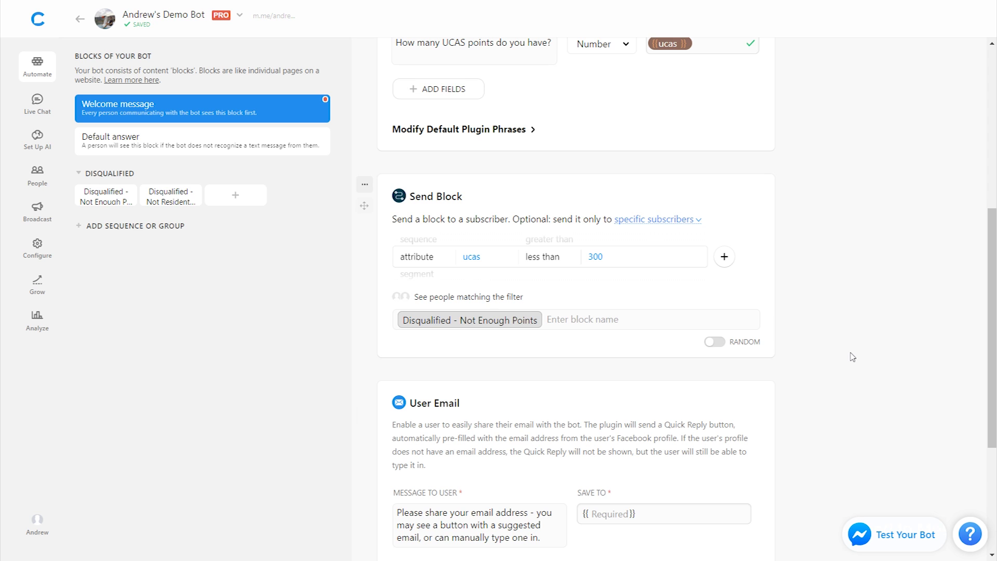
scroll(852, 357, "down", 1)
scroll(853, 356, "down", 2)
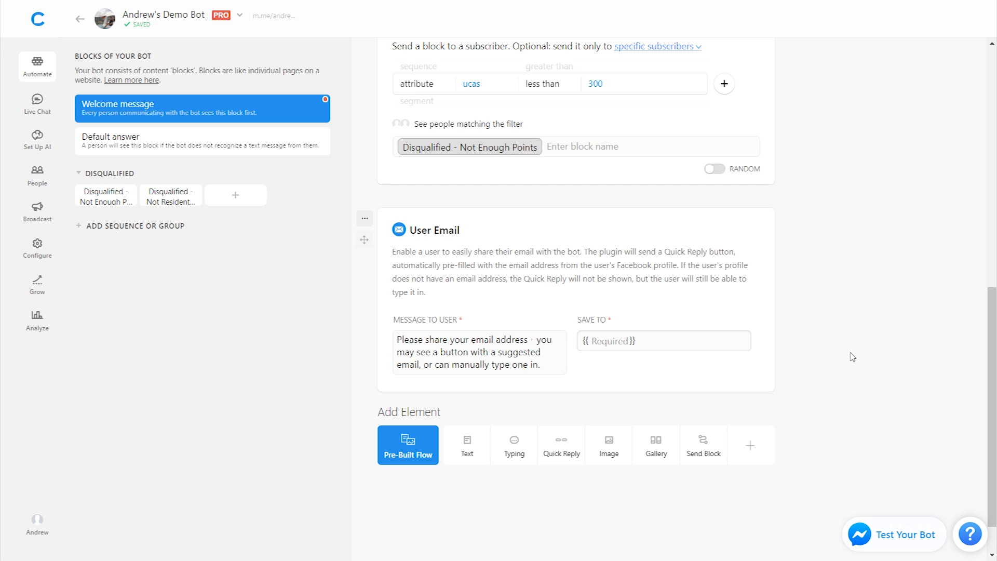
left_click(685, 333)
type("email")
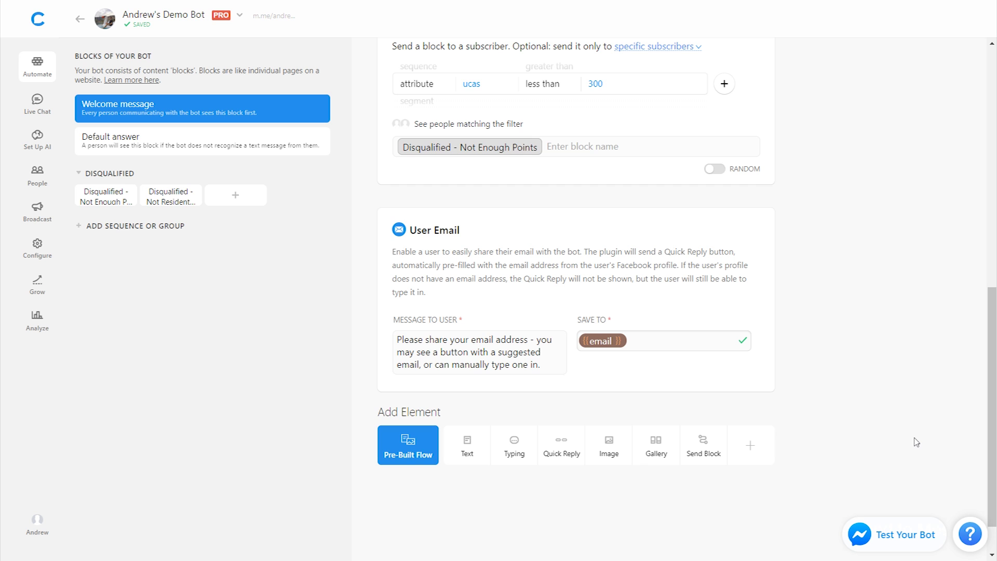
Below the User Email plugin, add a text element: "Thanks - you've qualified!", a blank line, and "Our admissions team will contact you shortly."
left_click(468, 452)
scroll(891, 383, "down", 2)
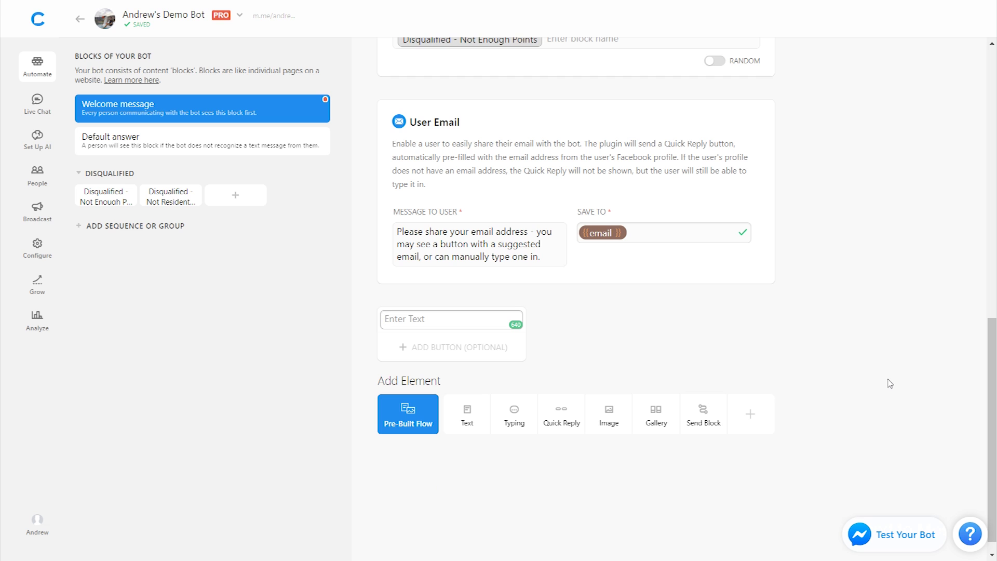
type("Thanks - you've qualified!")
key("Return")
key("Return")
type("Our admission")
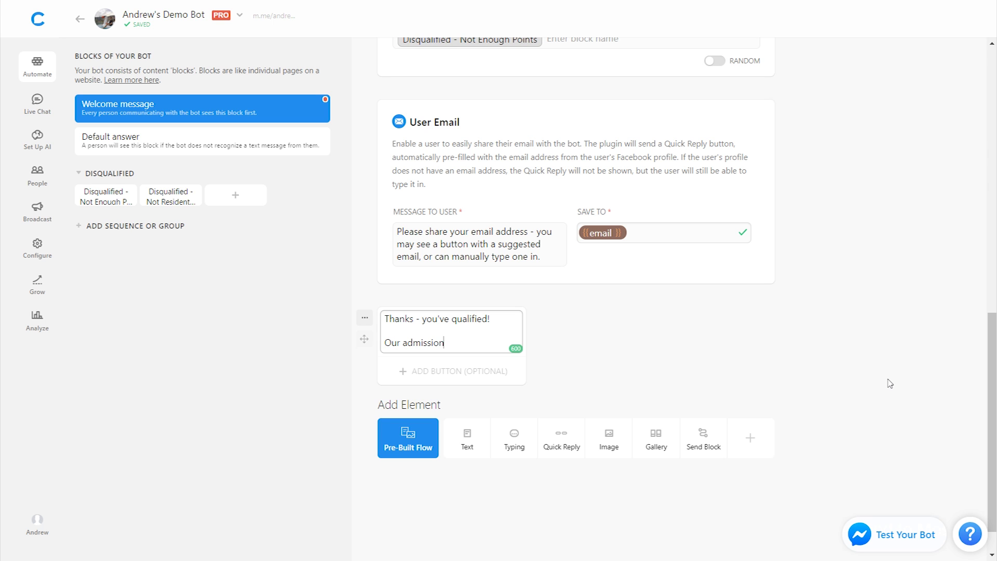
type("s team will contact you")
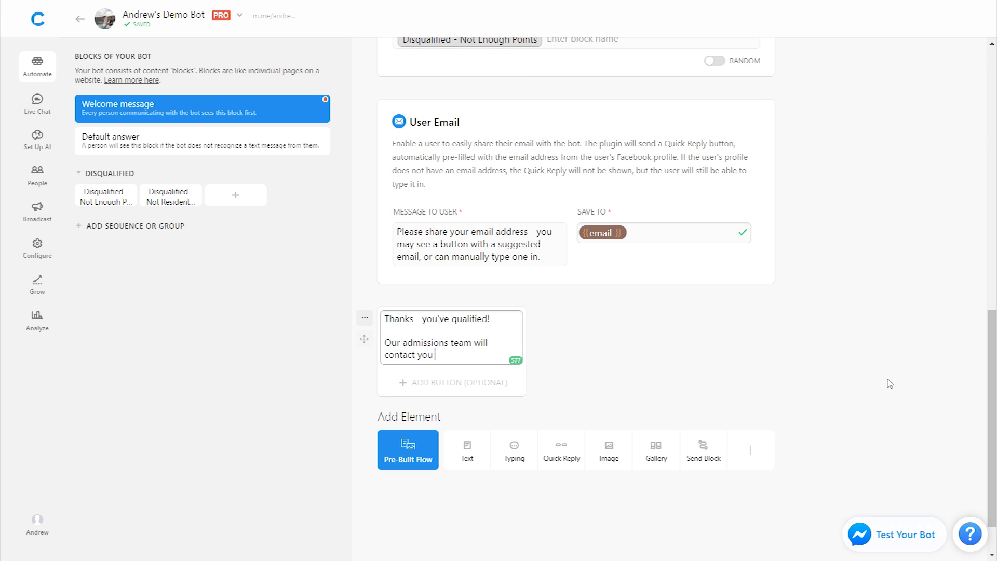
type(" shortly.")
left_click(882, 388)
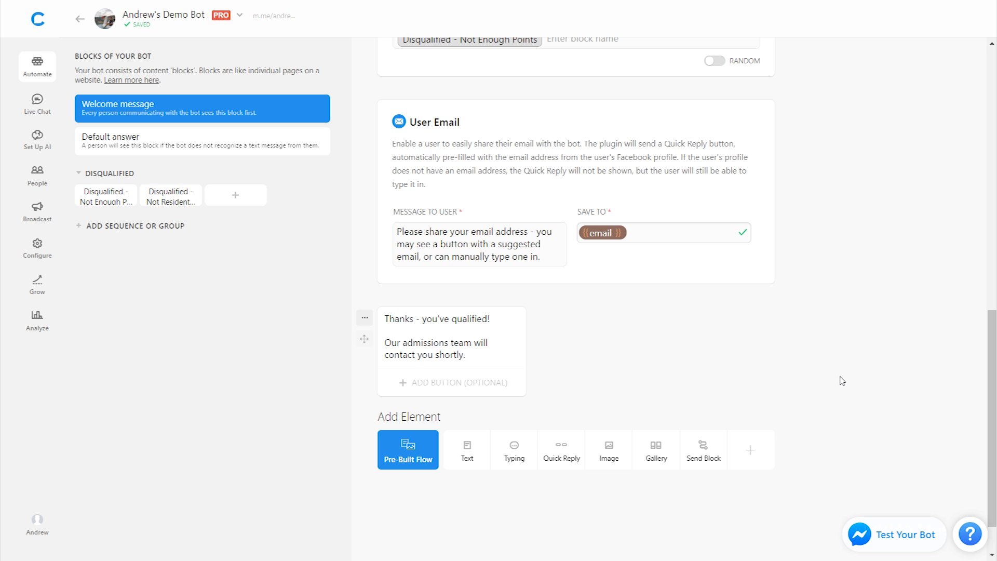
Add a Save to Google Sheets plugin and an Export via Zapier plugin below the qualified-user text
scroll(842, 381, "down", 1)
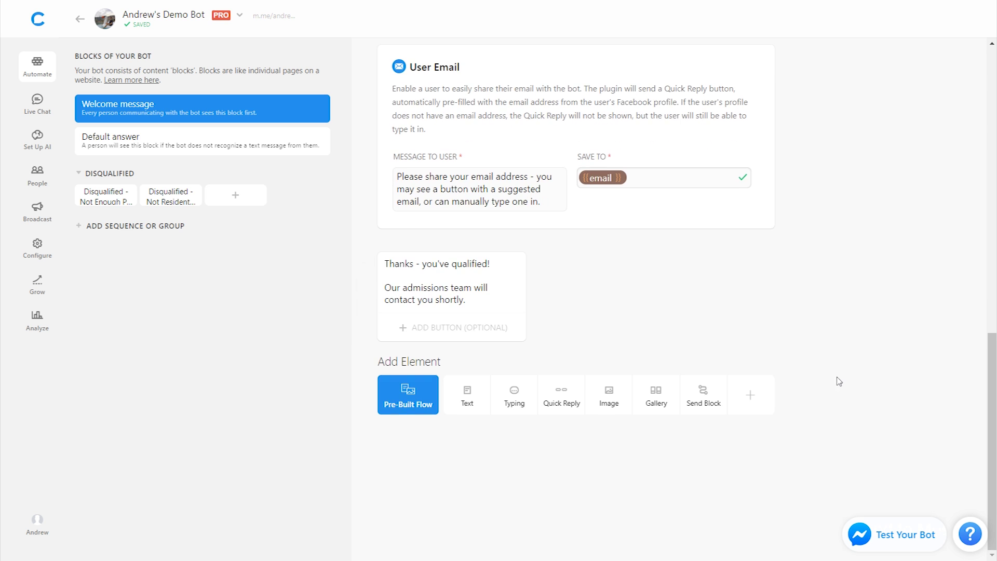
left_click(751, 395)
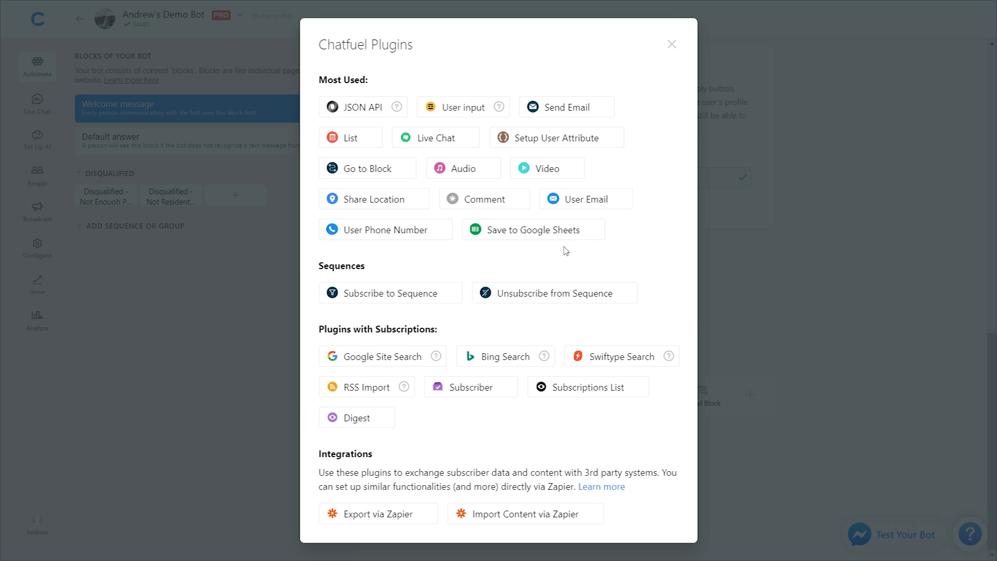
left_click(529, 240)
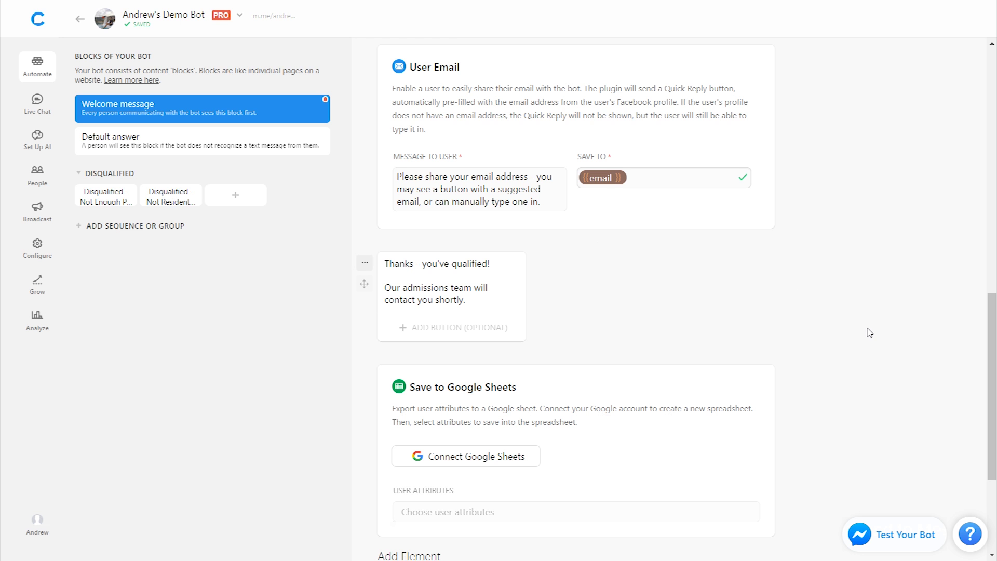
scroll(869, 332, "down", 1)
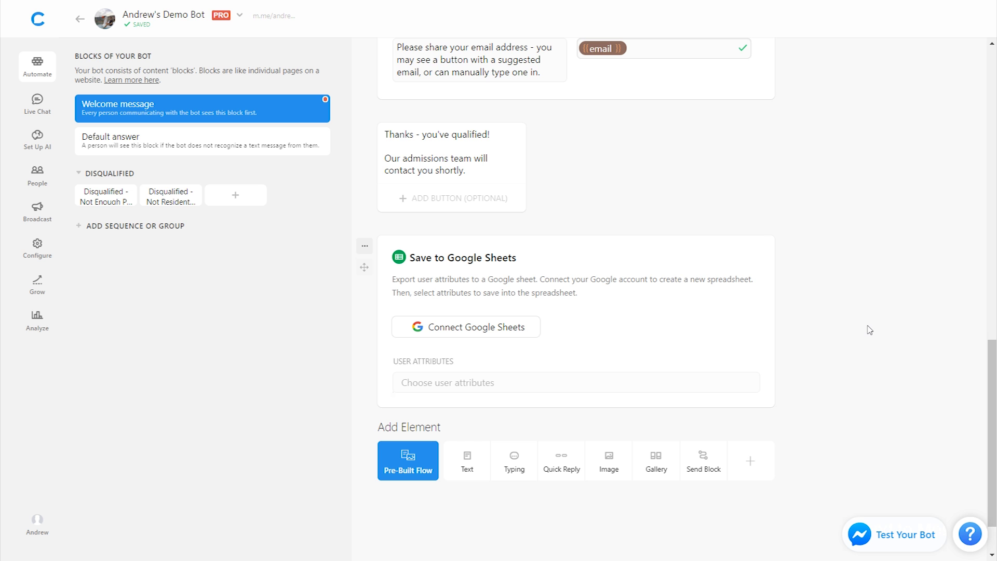
left_click(754, 471)
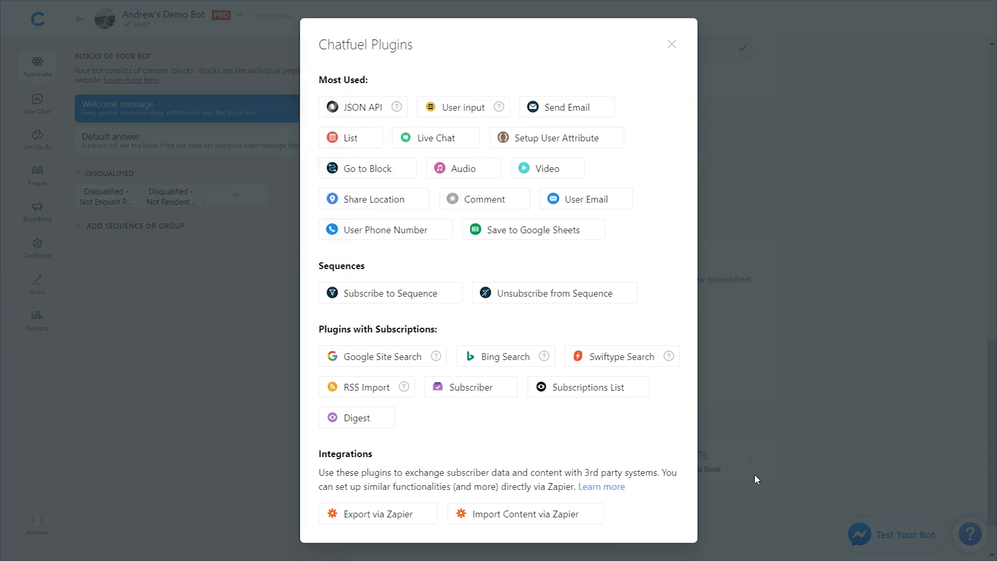
left_click(372, 519)
scroll(874, 369, "down", 3)
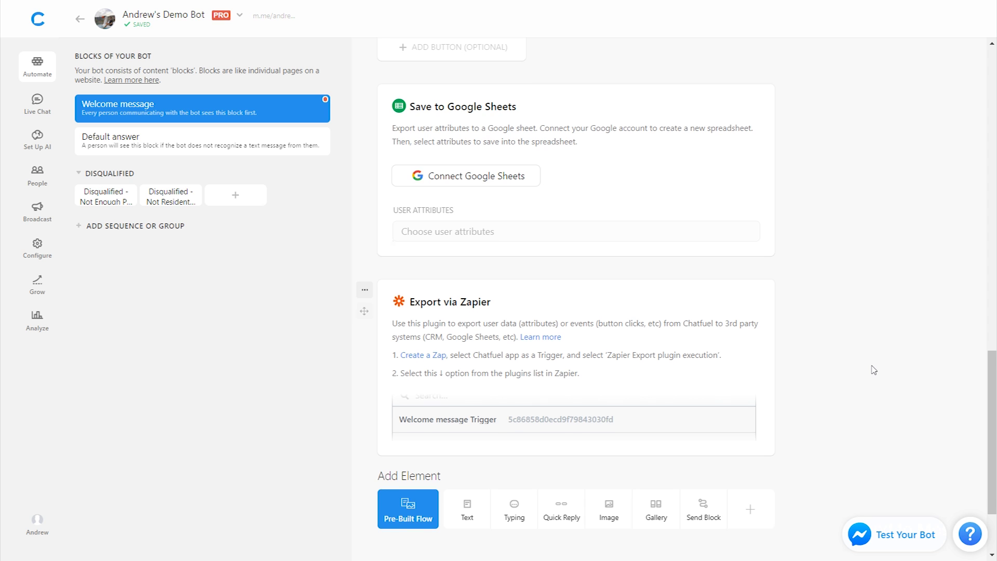
Connect the Save to Google Sheets plugin to the Google account and grant Chatfuel access to its spreadsheets
scroll(875, 370, "up", 1)
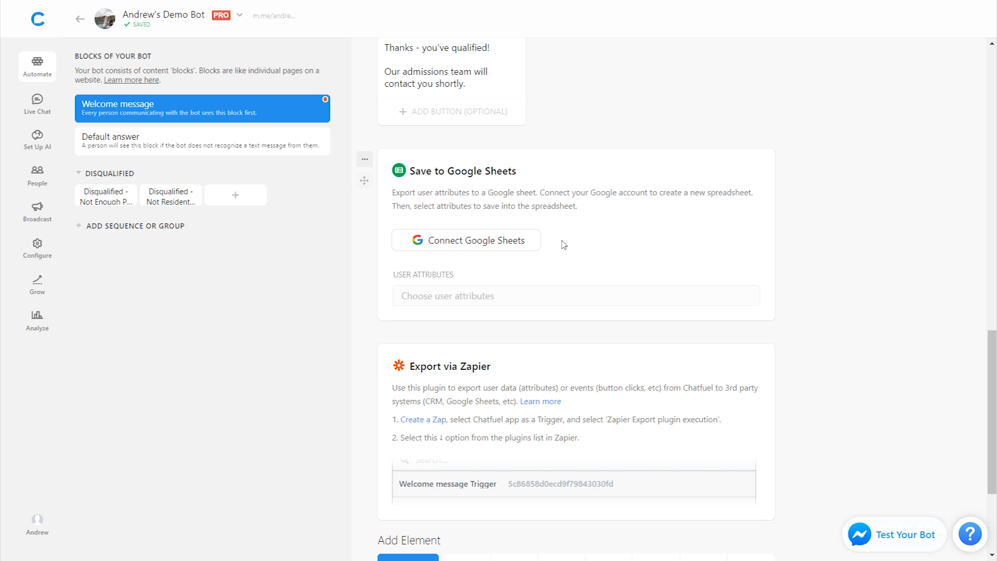
left_click(513, 243)
left_click(494, 282)
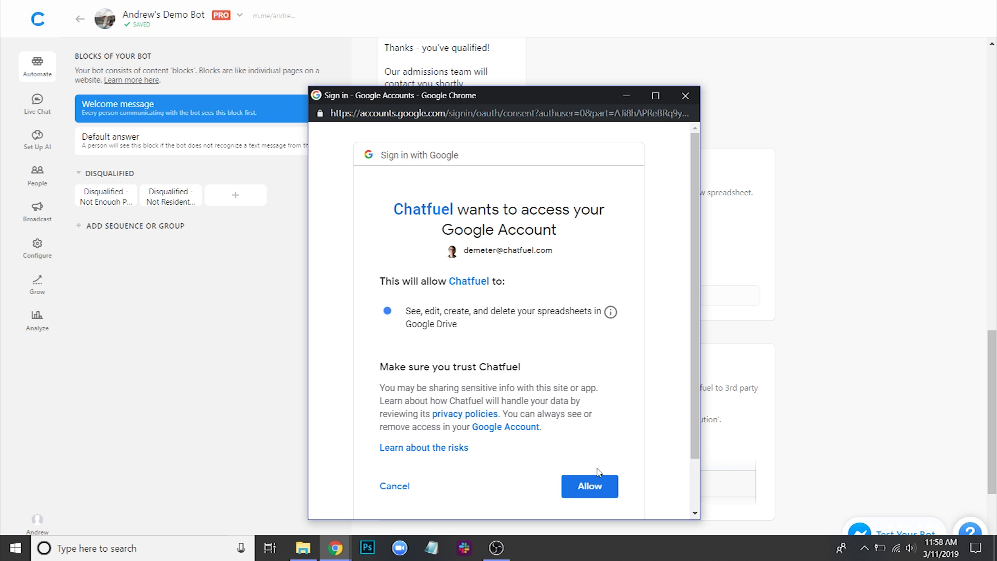
left_click(598, 484)
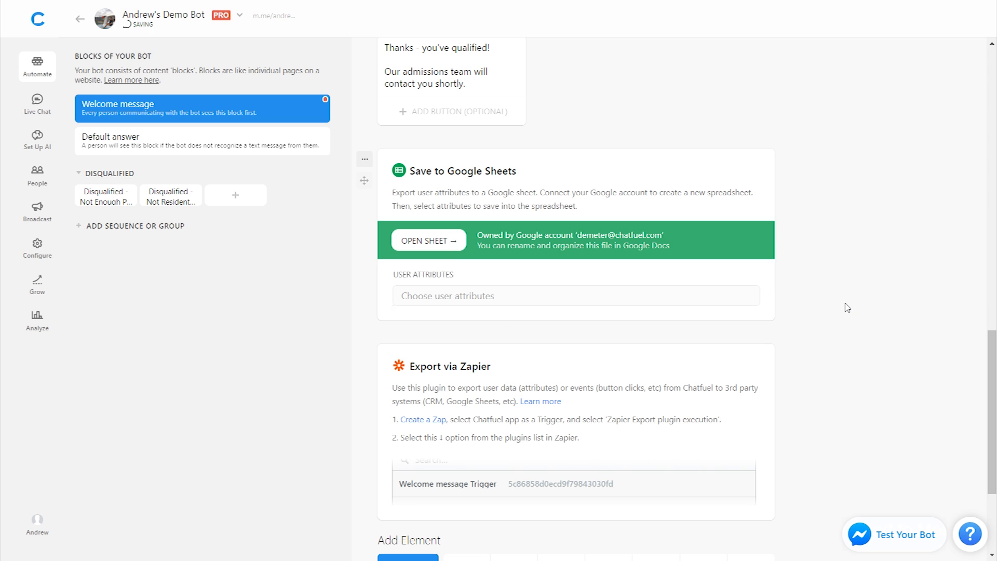
Add the user attributes "first name" and "last name" to the Google Sheets export
left_click(528, 298)
type("firs")
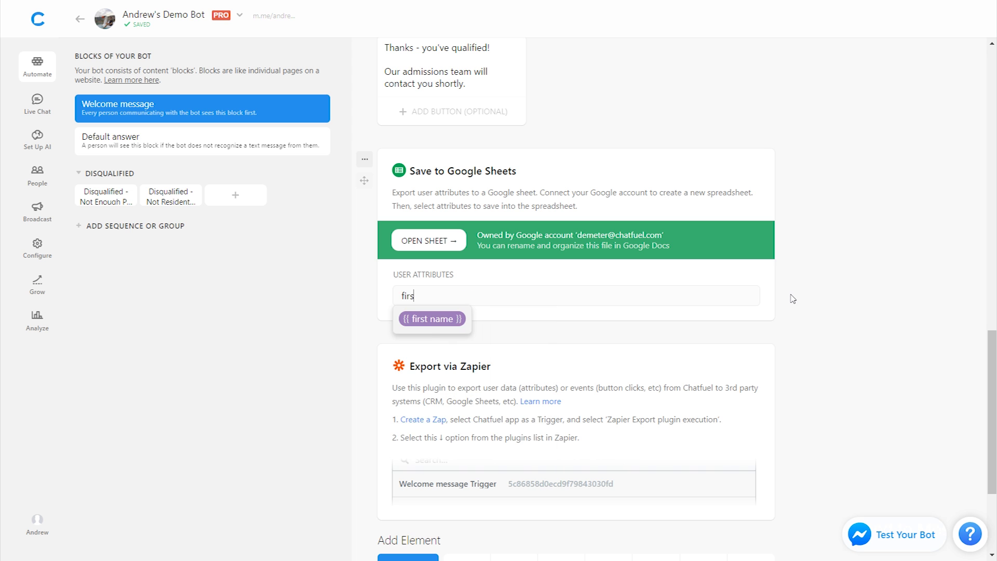
left_click(428, 319)
type("las")
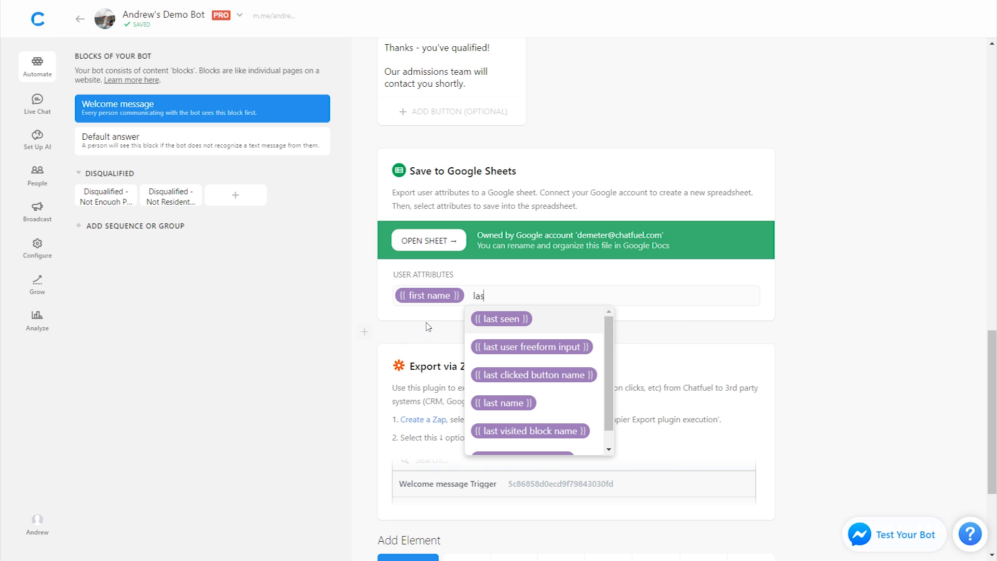
left_click(527, 403)
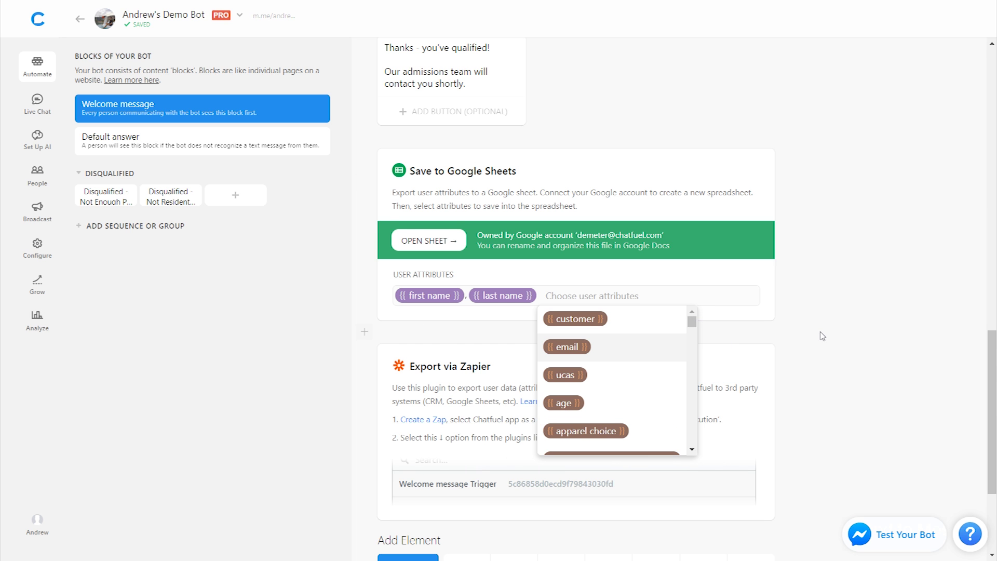
scroll(823, 337, "up", 1)
type("email")
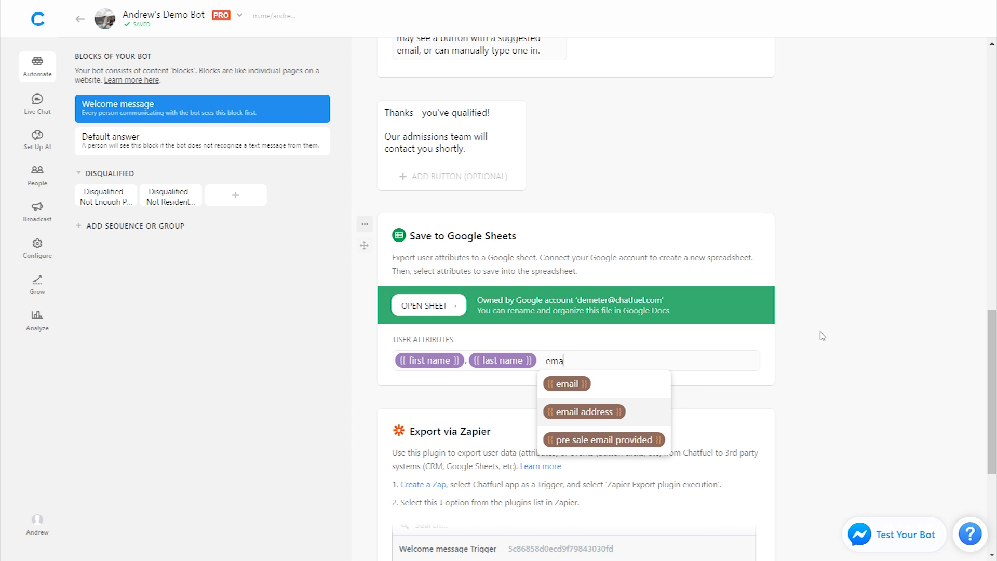
key("Down")
key("Return")
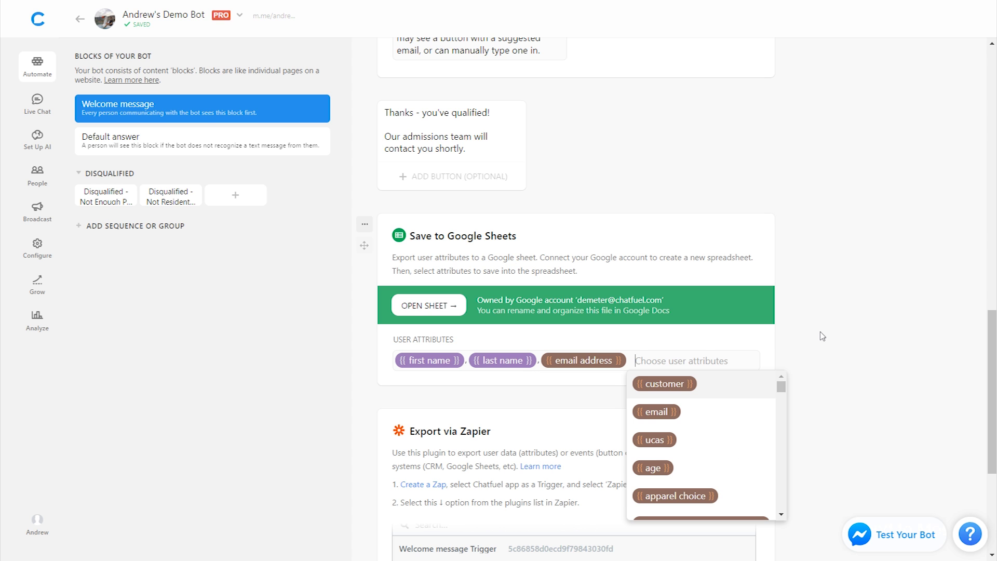
key("BackSpace")
Add the user attributes "email" and "ucas" to the Google Sheets export
type("em")
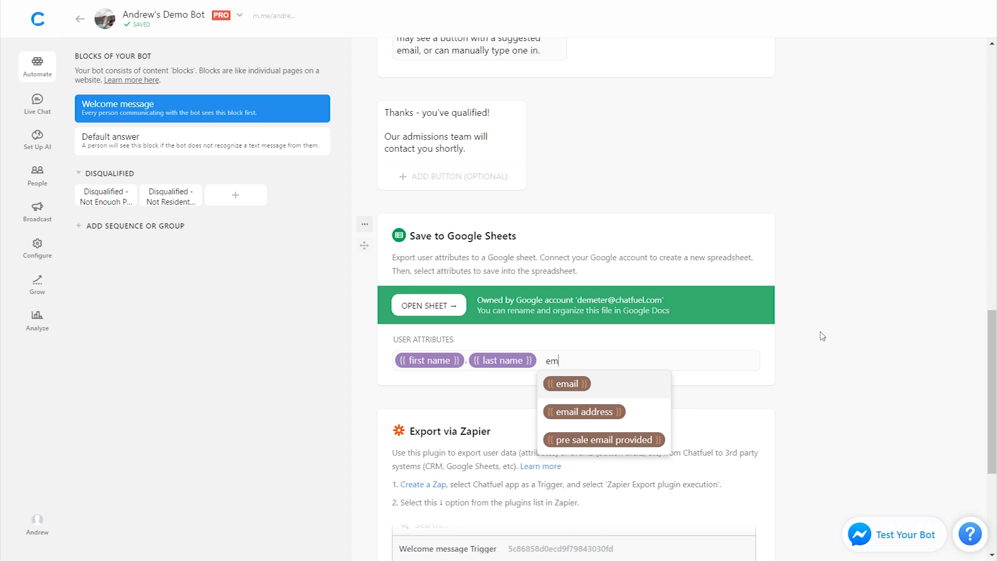
left_click(615, 383)
type("uc")
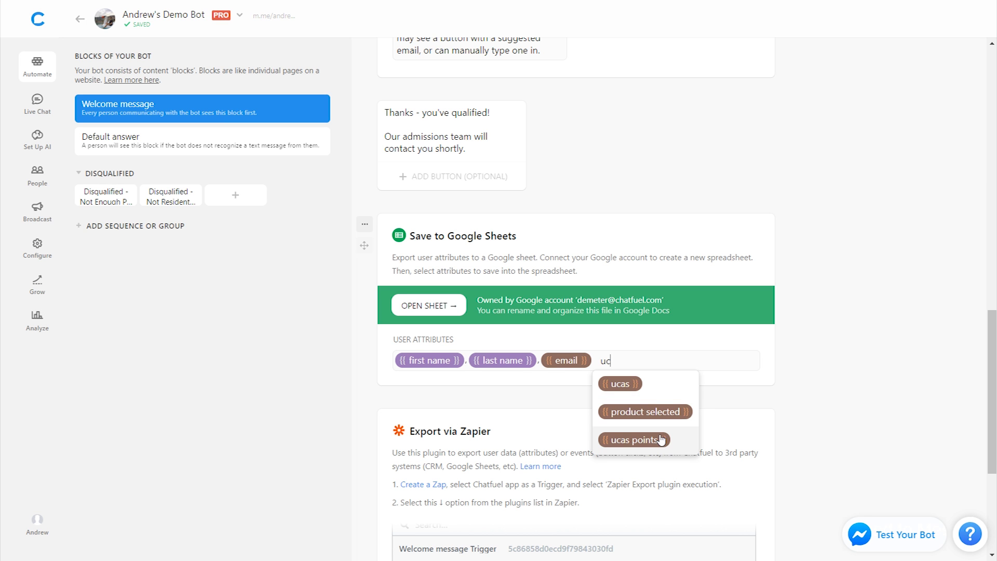
left_click(621, 383)
left_click(874, 358)
scroll(877, 358, "up", 1)
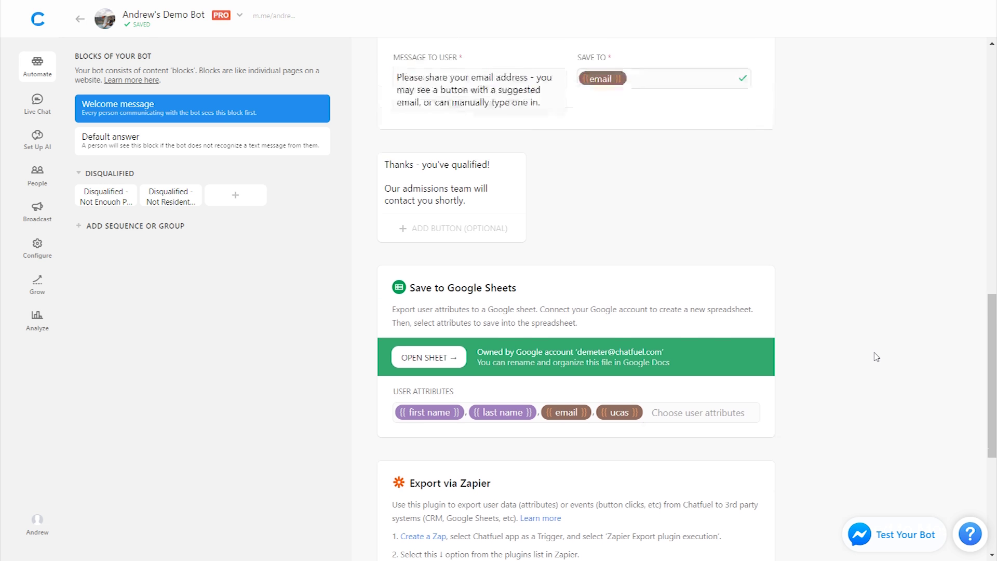
scroll(876, 357, "up", 10)
scroll(876, 358, "down", 2)
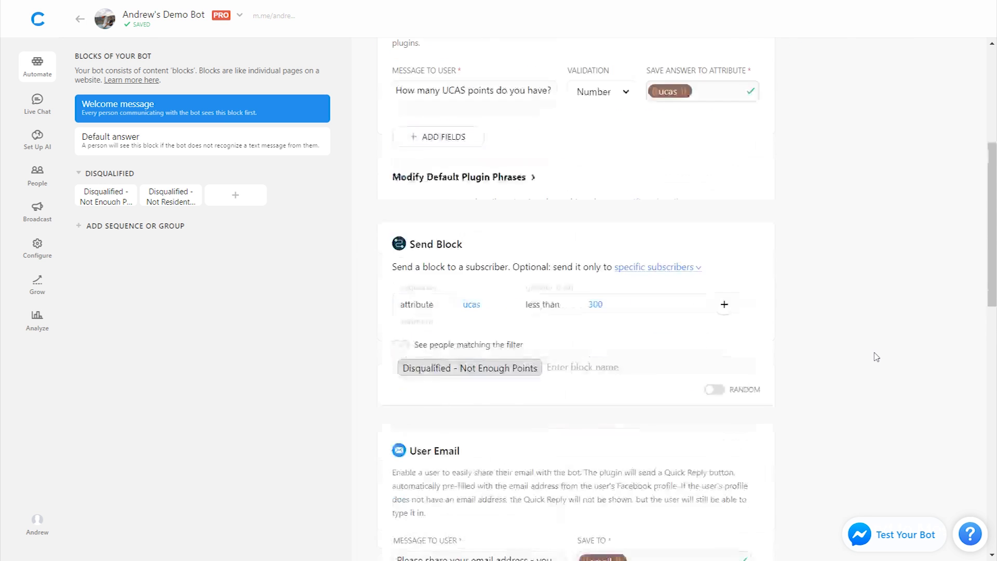
scroll(877, 357, "down", 10)
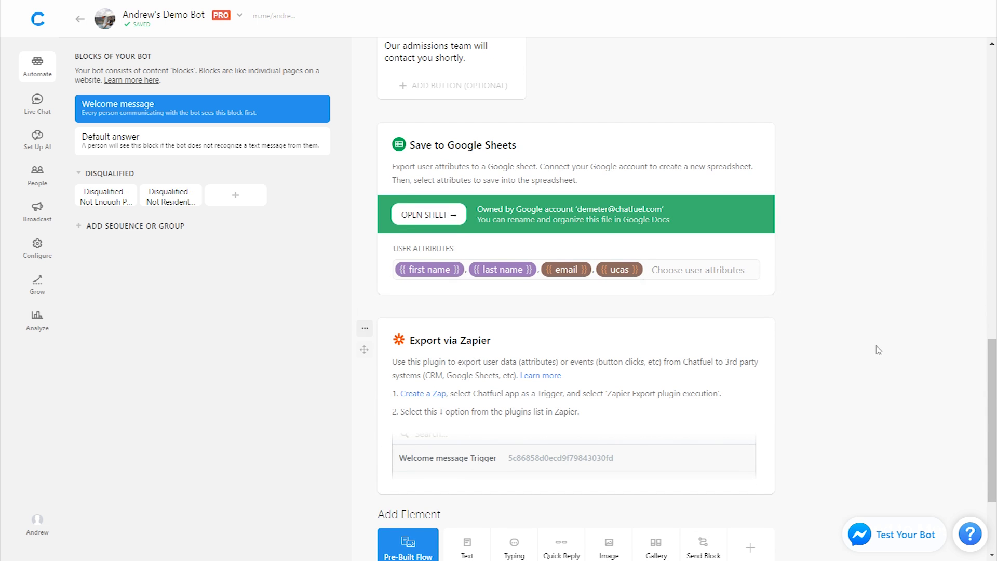
Exit the browser's full-screen mode
key("F11")
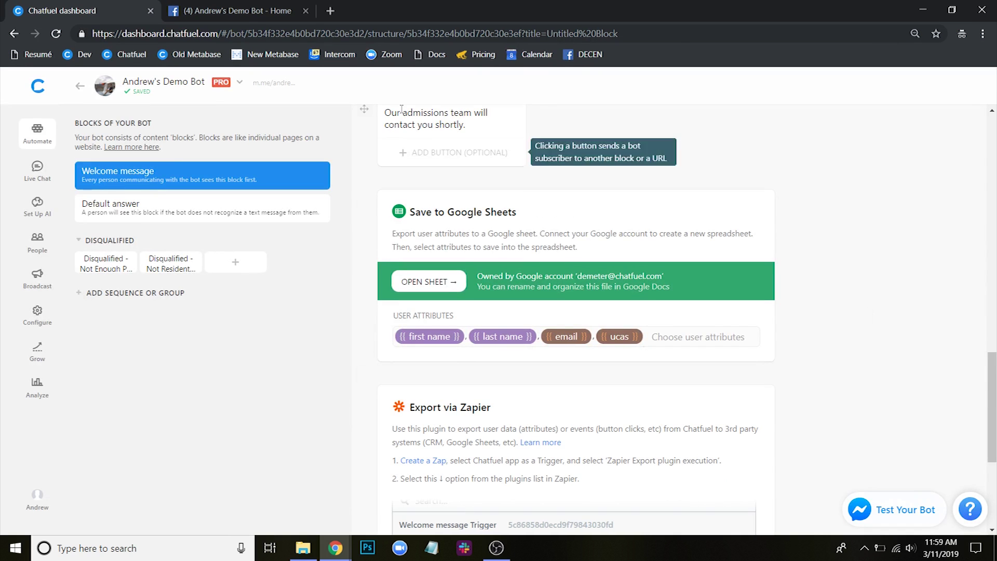
Open the connected Google Sheet to check its column headers, and return to the Chatfuel dashboard in full screen
left_click(429, 289)
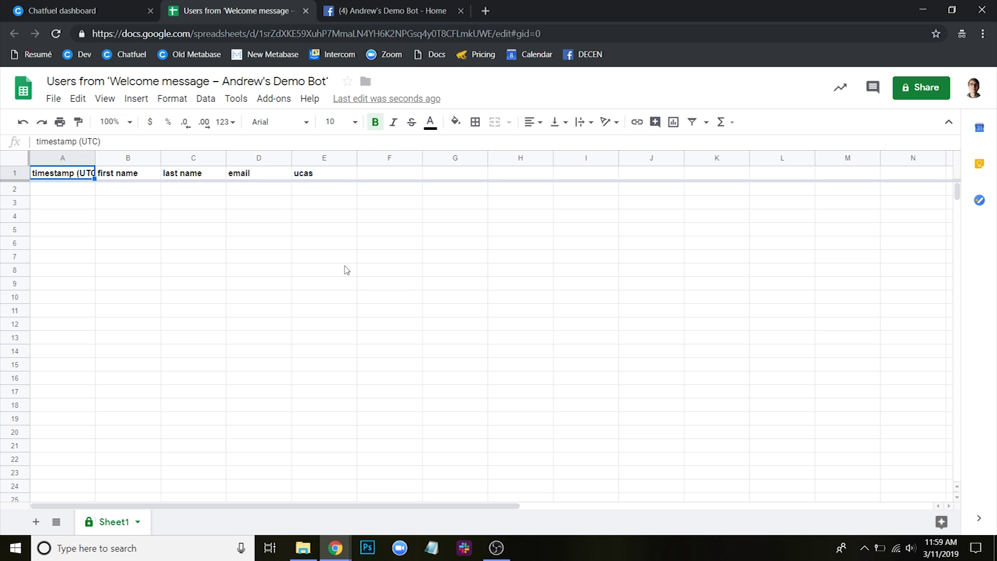
left_click(78, 10)
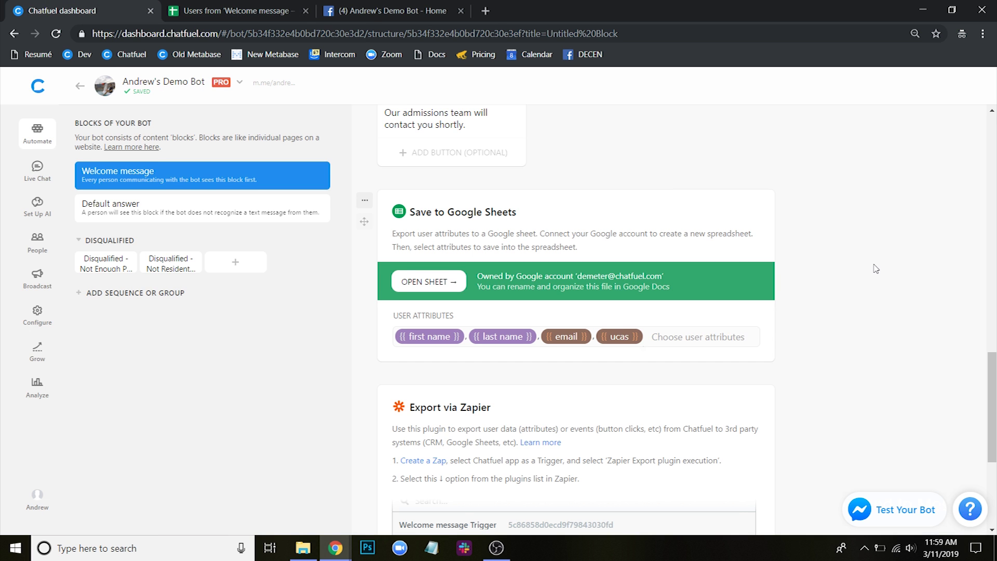
key("F11")
Test the bot as a qualified lead: answer Yes to UK residency, enter 500 UCAS points and share the suggested email address
scroll(876, 268, "up", 10)
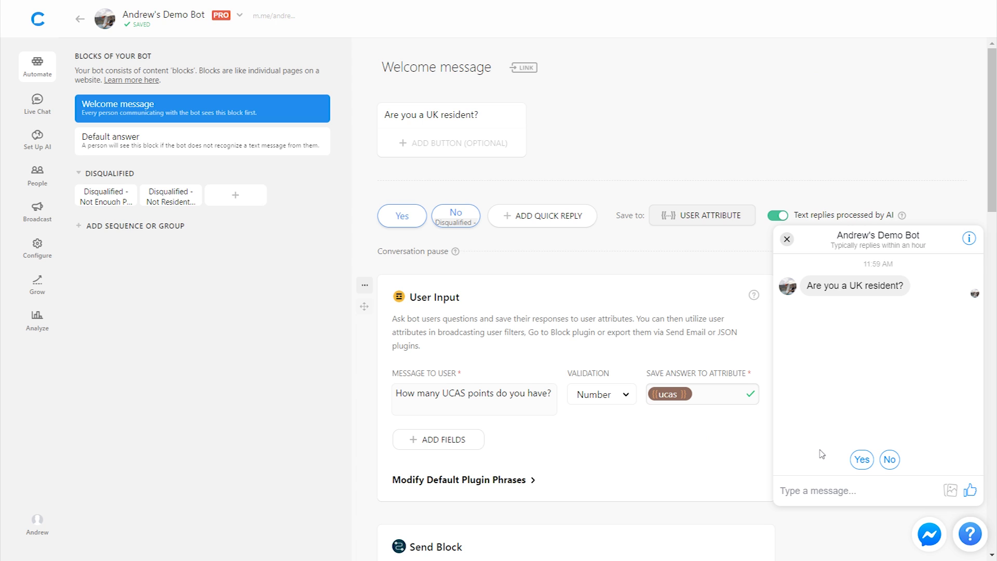
left_click(863, 459)
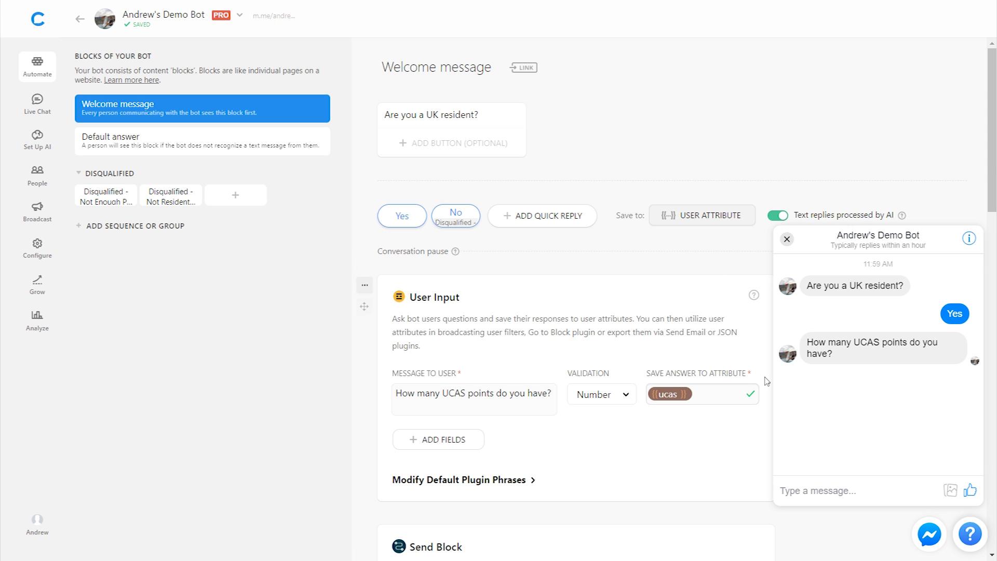
left_click(801, 491)
type("500")
key("Return")
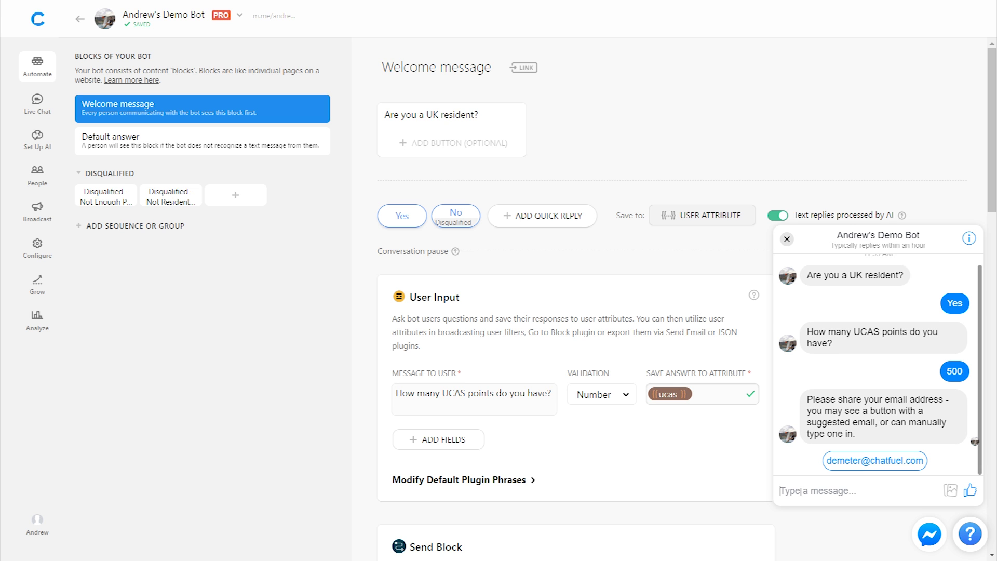
left_click(835, 464)
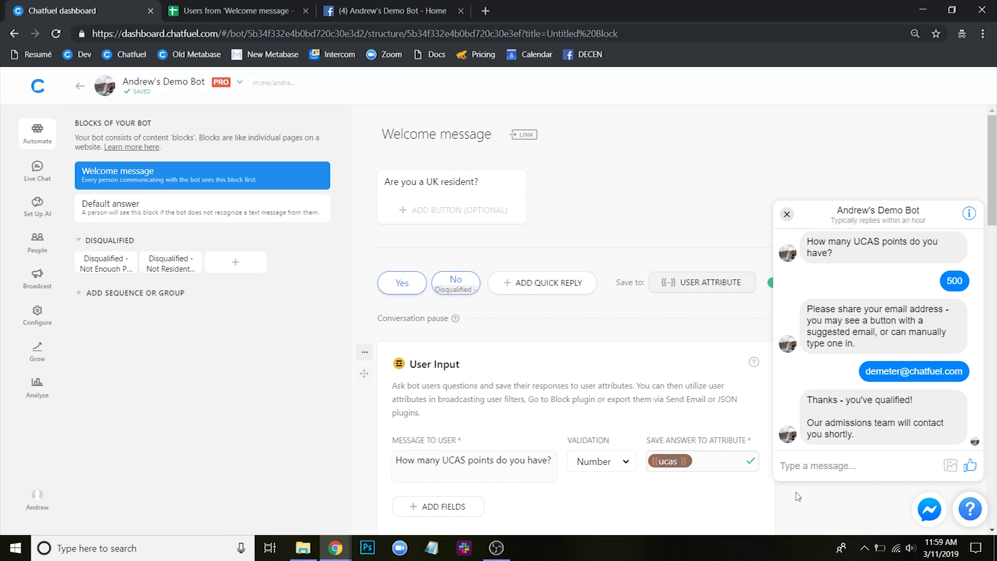
Check the Google Sheet for the exported test lead, return to the Chatfuel dashboard, close the test chat and restore full screen
left_click(217, 8)
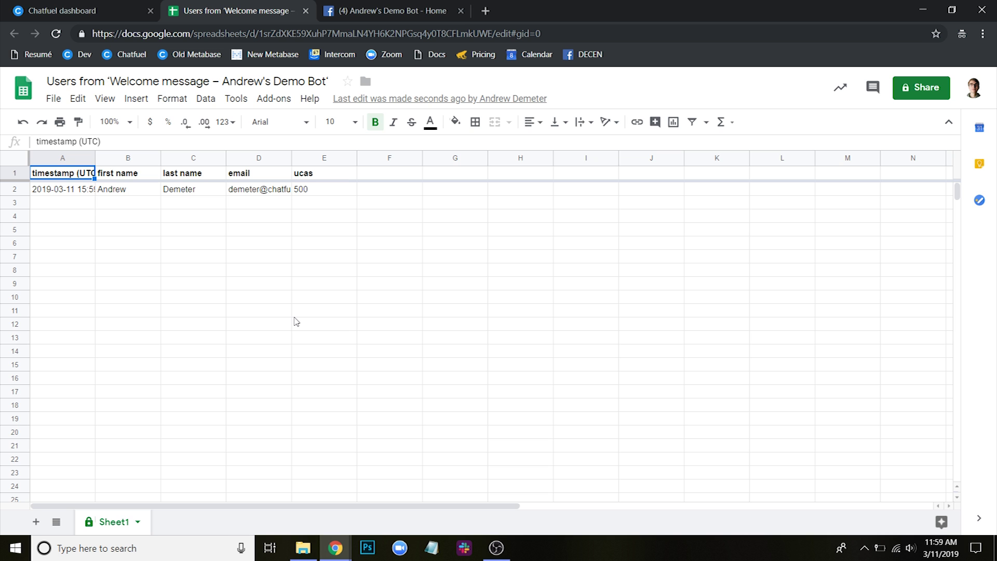
left_click(96, 8)
left_click(787, 214)
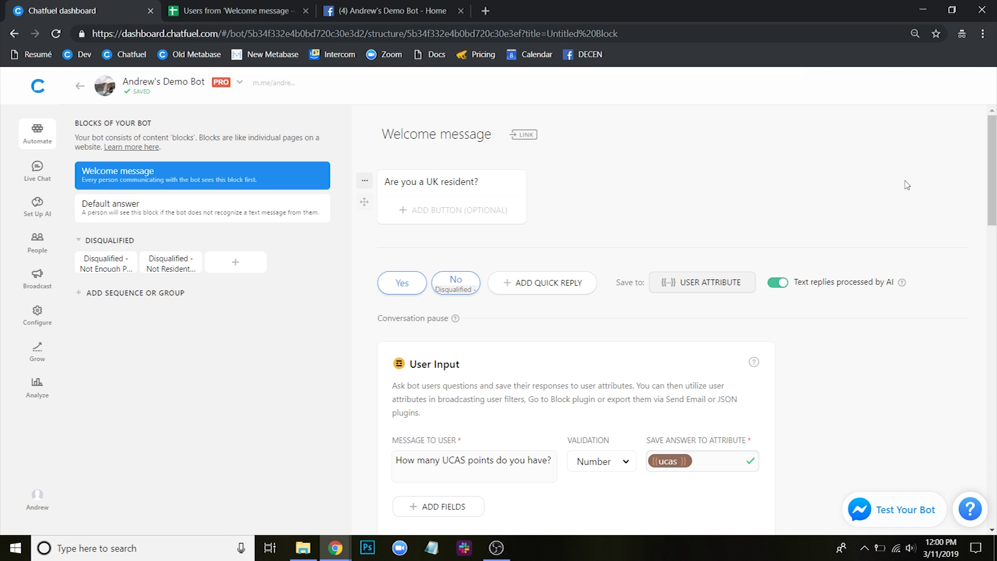
key("F11")
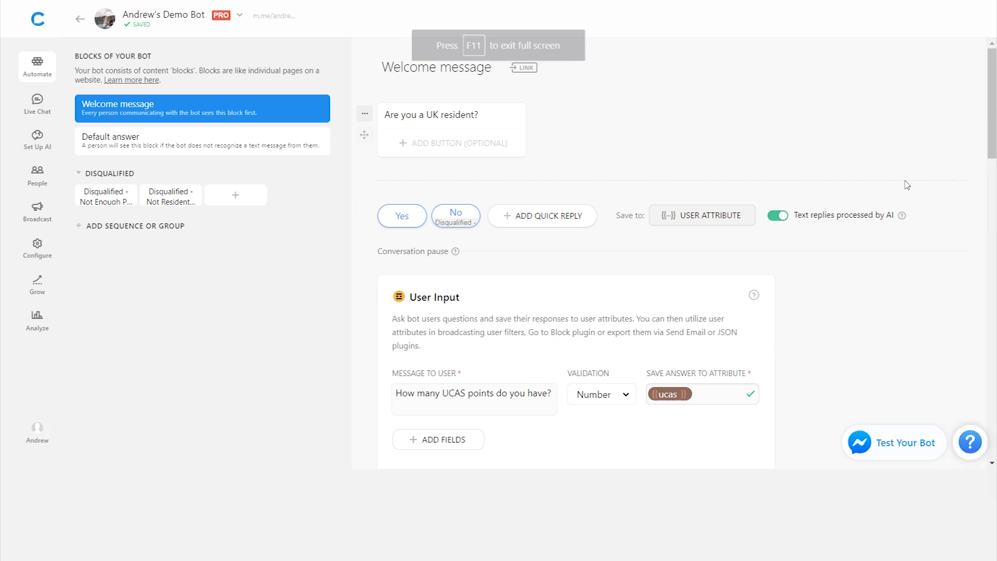